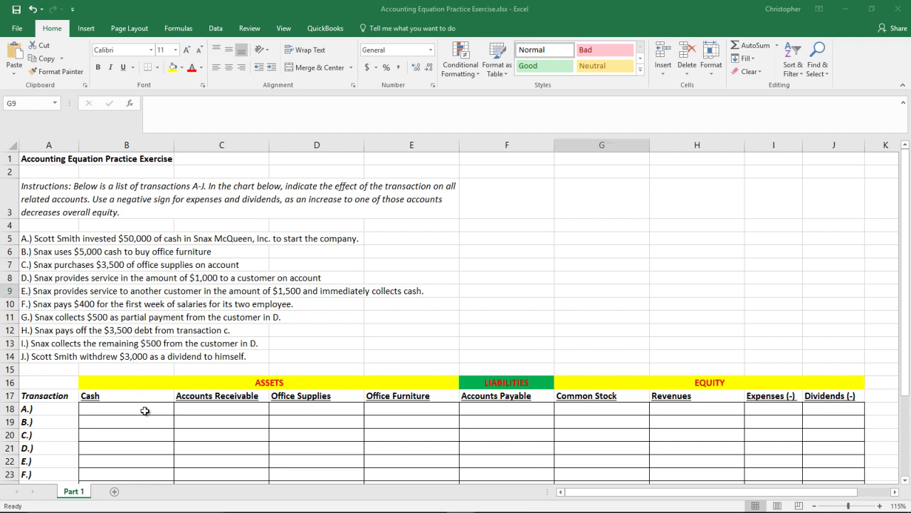
Enter 50000 as the Cash effect of transaction A in cell B18
click(148, 408)
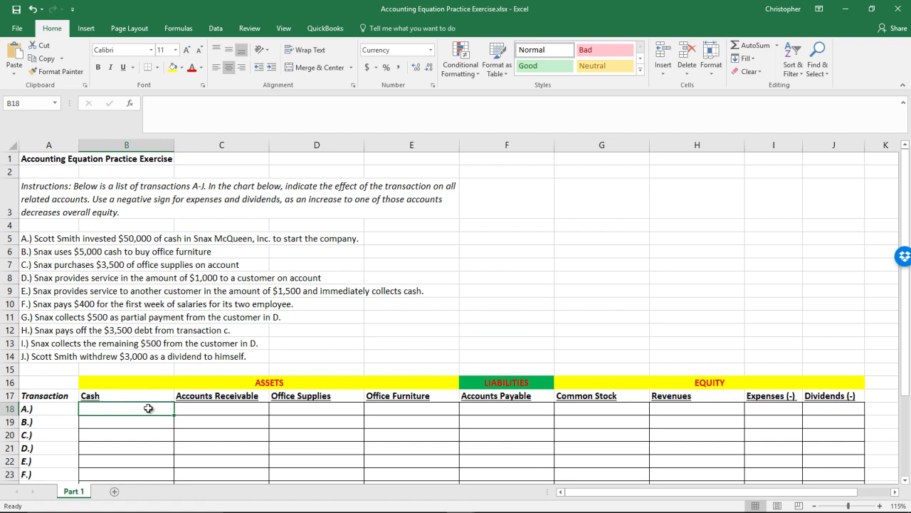
text(50000)
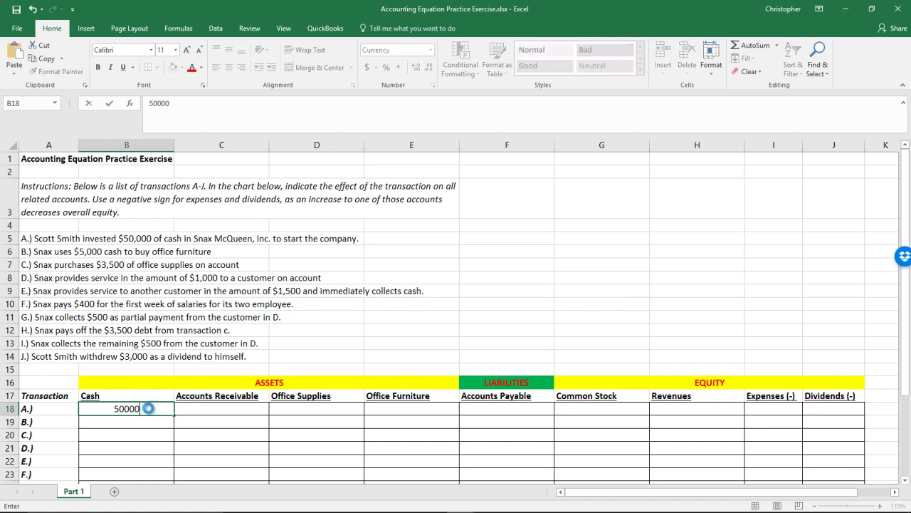
key(Return)
click(148, 408)
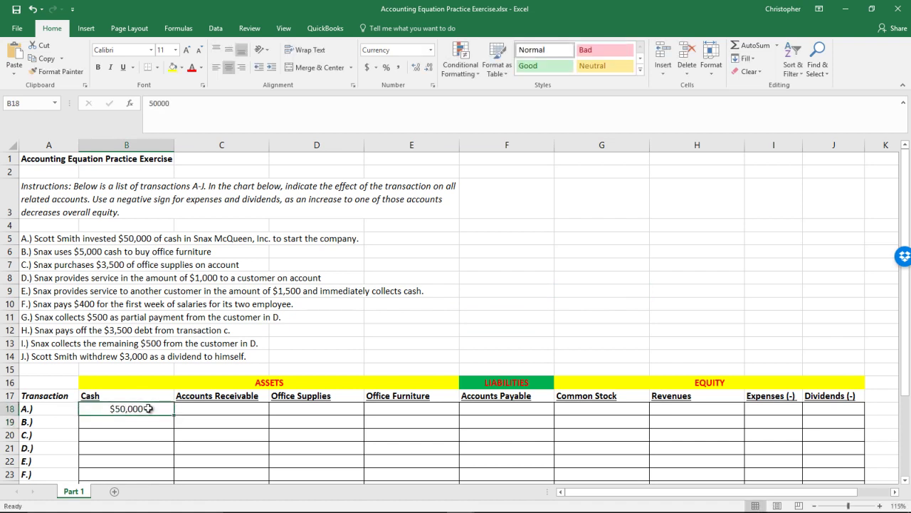
Enter 50000 under Common Stock in the transaction A row of the chart
key(Right)
key(Right)
key(Right)
key(Right)
key(Right)
key(Right)
key(Right)
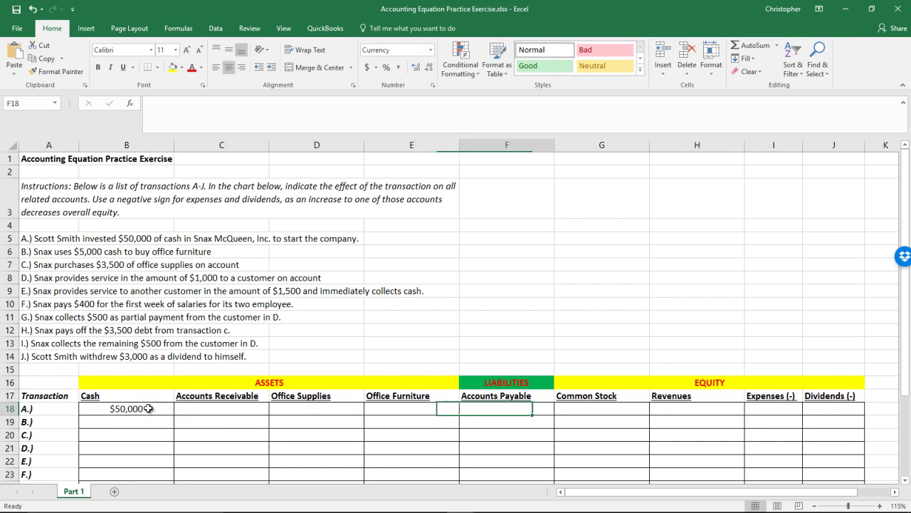
key(Left)
key(Left)
key(Left)
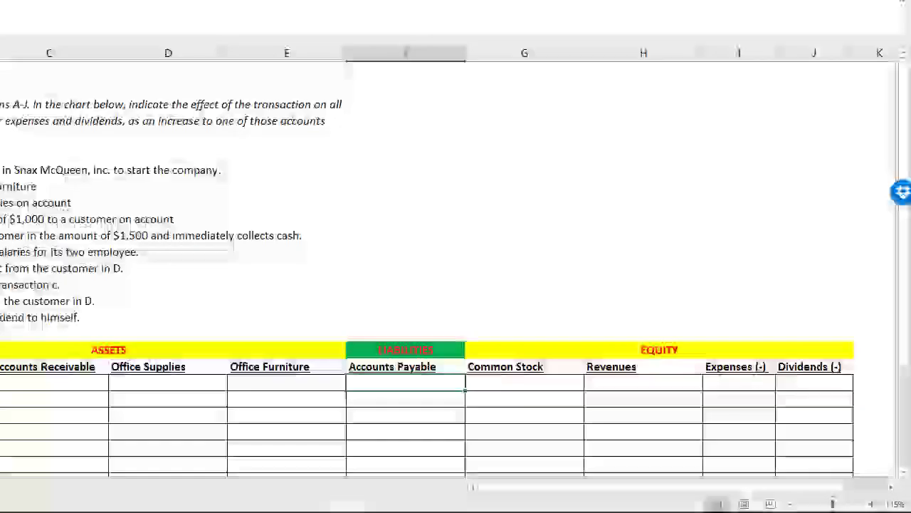
key(Right)
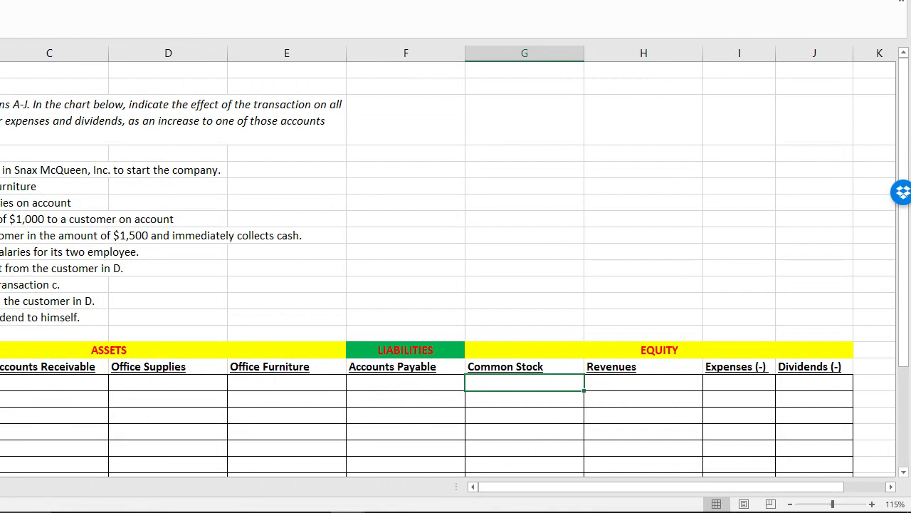
text(50000)
key(Return)
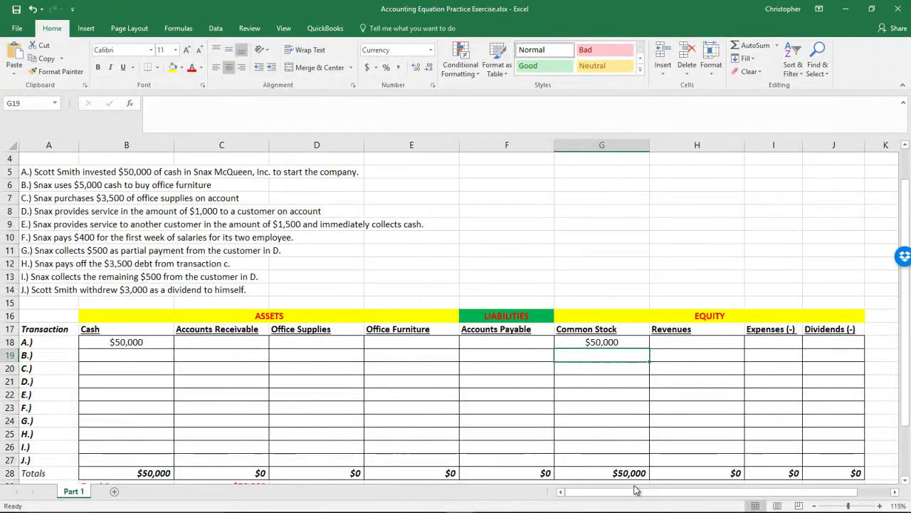
Check the totals beneath the chart, and enter -5000 under Cash for transaction B
scroll(249, 457, down, 1)
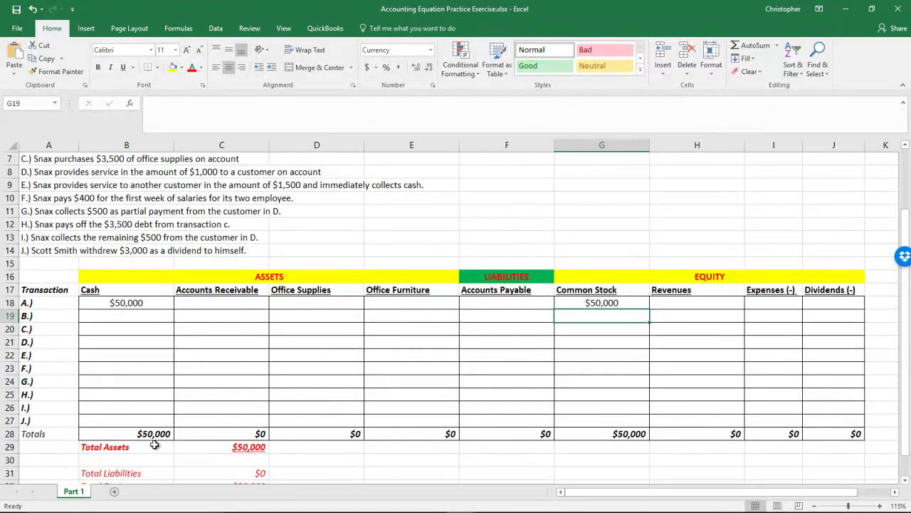
scroll(231, 445, down, 1)
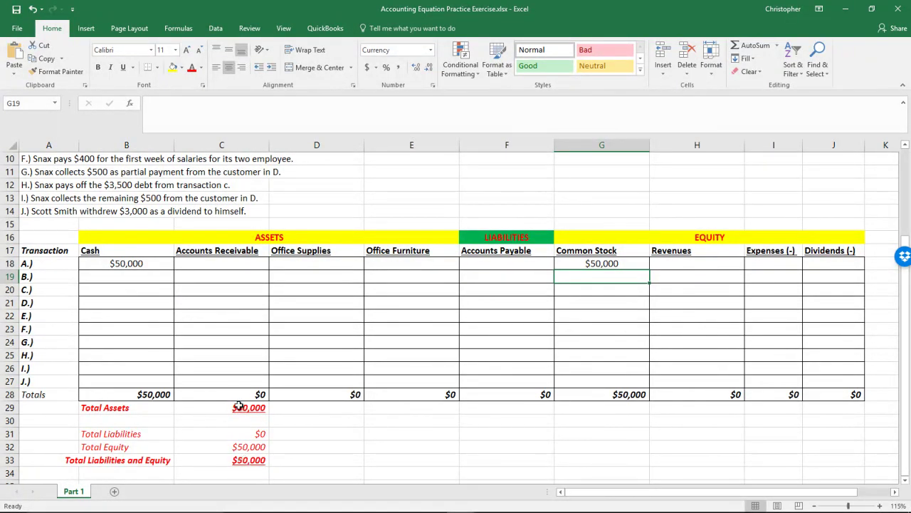
scroll(239, 406, up, 3)
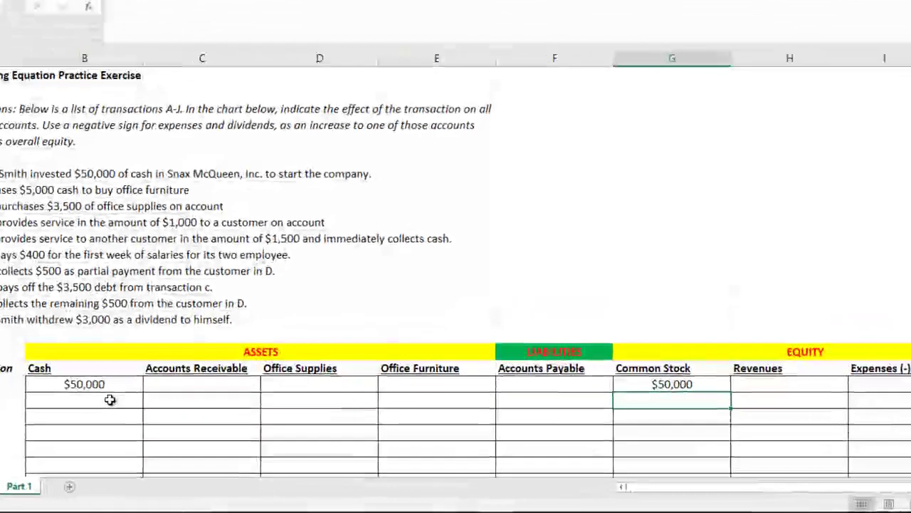
click(148, 422)
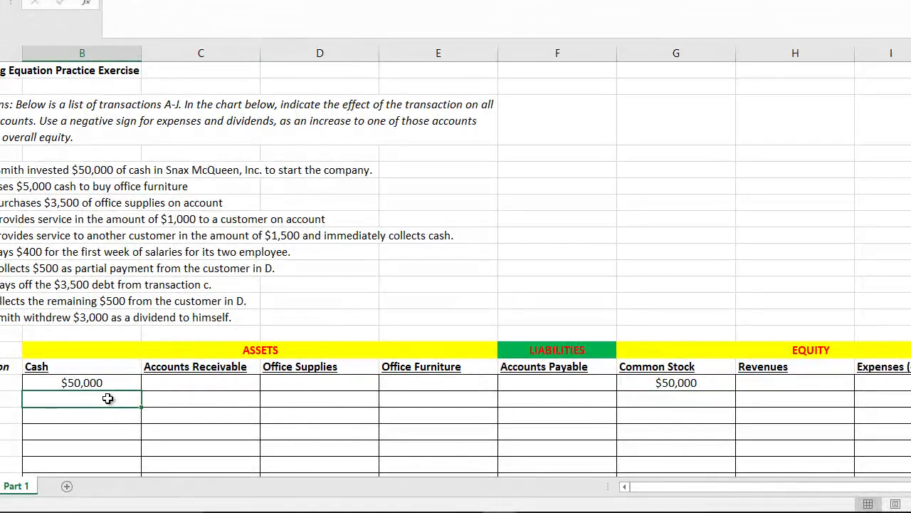
text(-$5,000)
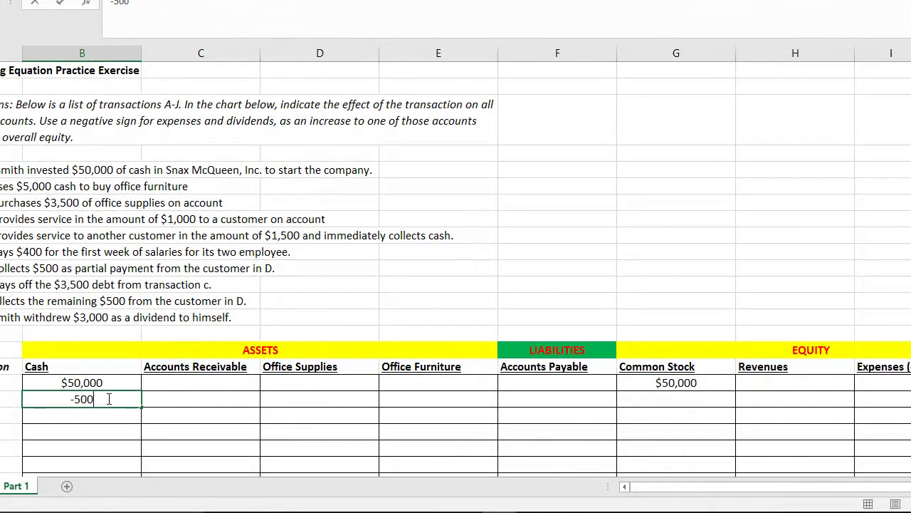
key(Return)
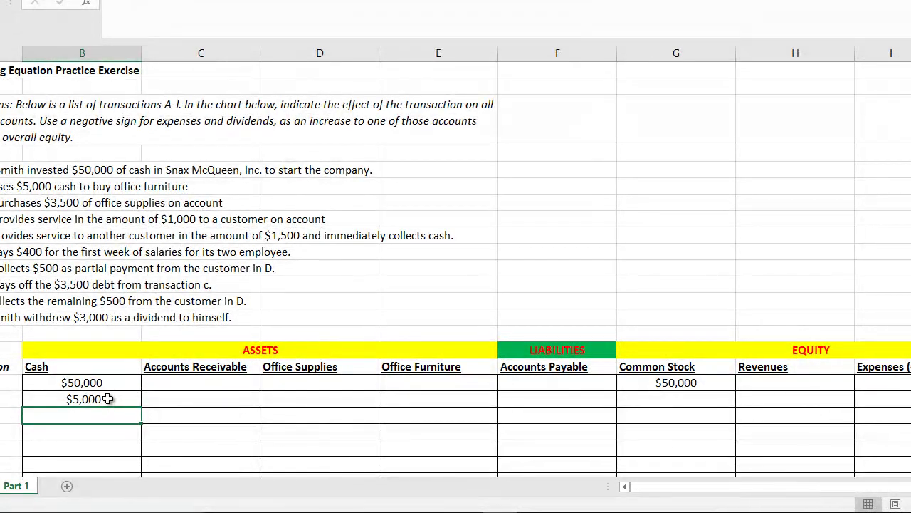
Enter 5000 under Office Furniture in the transaction B row
key(Up)
key(Right)
key(Right)
key(Right)
key(Right)
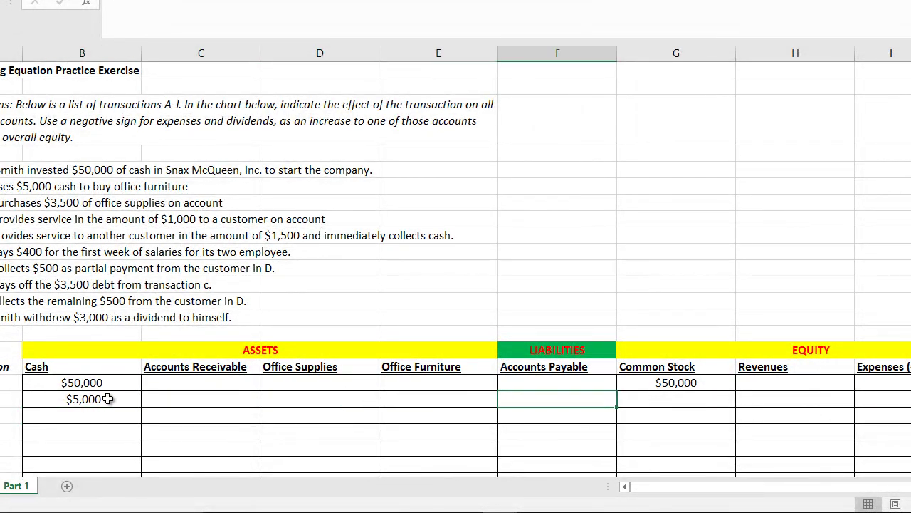
key(Left)
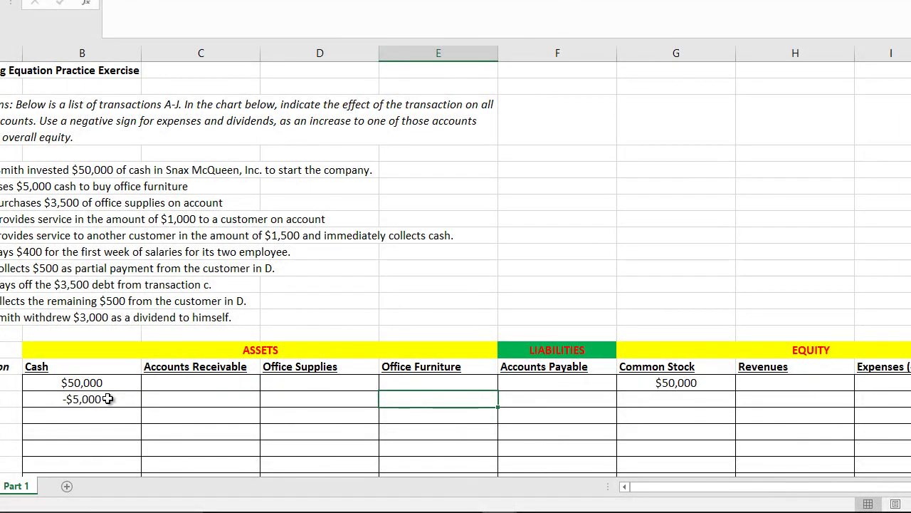
text(5000)
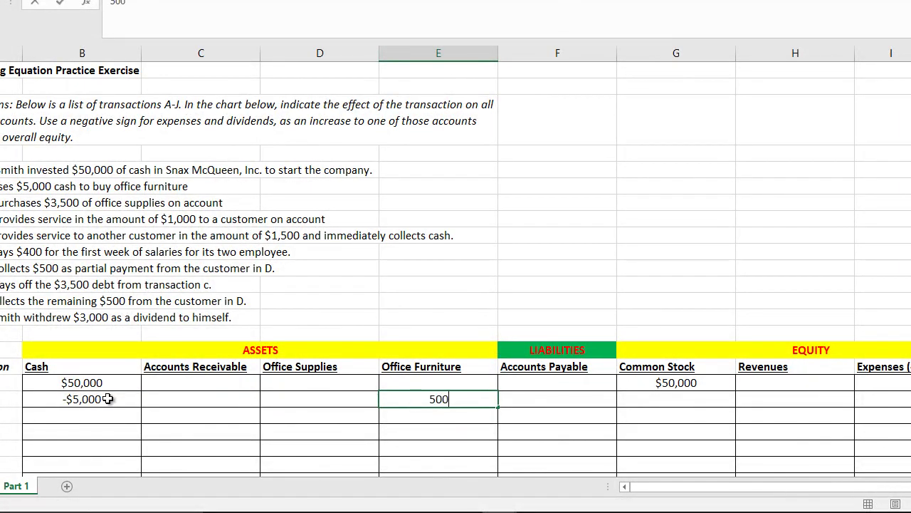
key(Return)
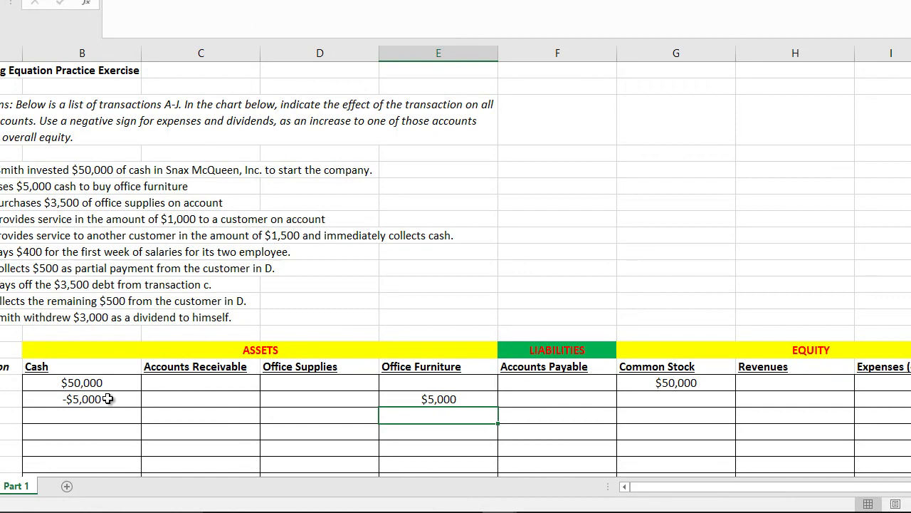
Enter 3500 under Accounts Payable for transaction C, the office supplies purchase on account
key(Left)
key(Left)
key(Left)
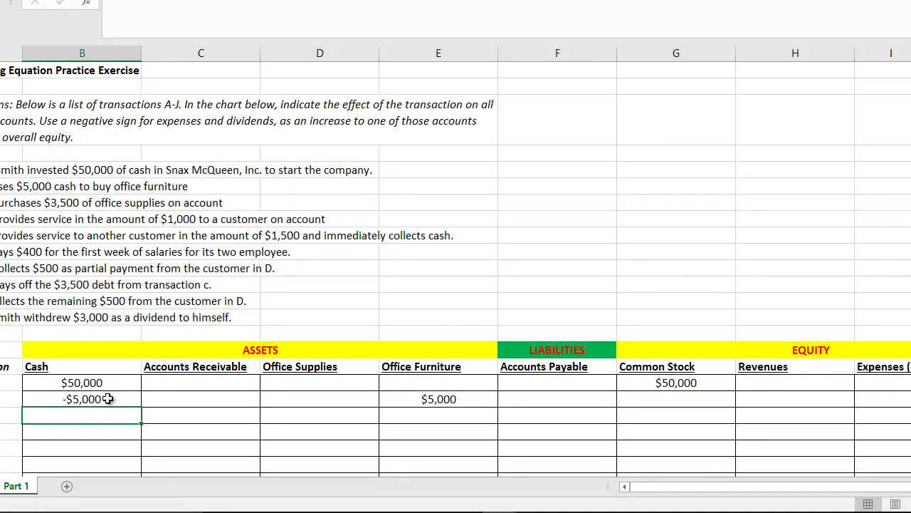
key(Right)
key(Right)
key(Right)
key(Right)
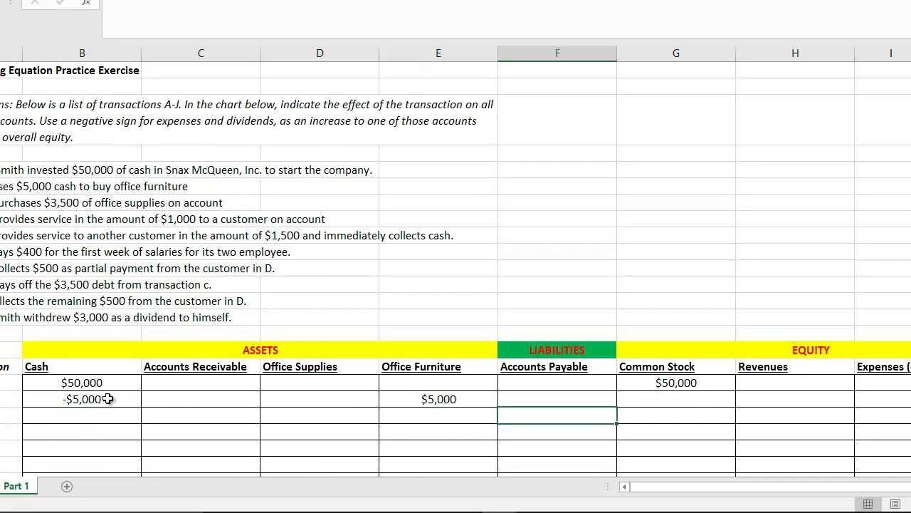
text(3500)
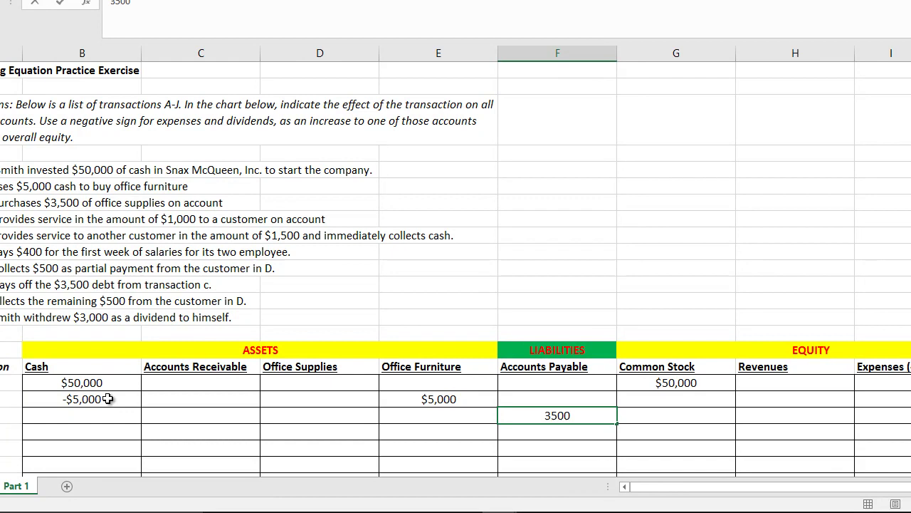
key(ctrl+Return)
Enter 3500 under Office Supplies in the transaction C row
key(Left)
key(Left)
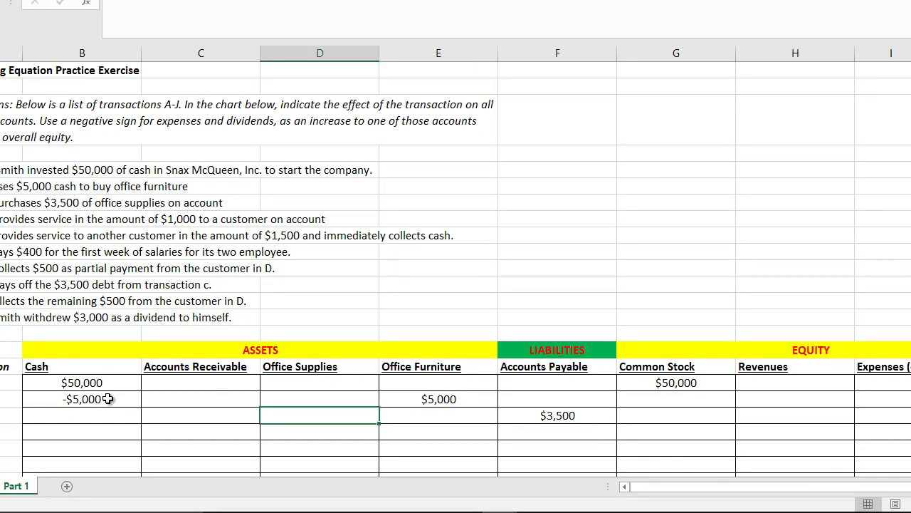
text(3500)
key(Return)
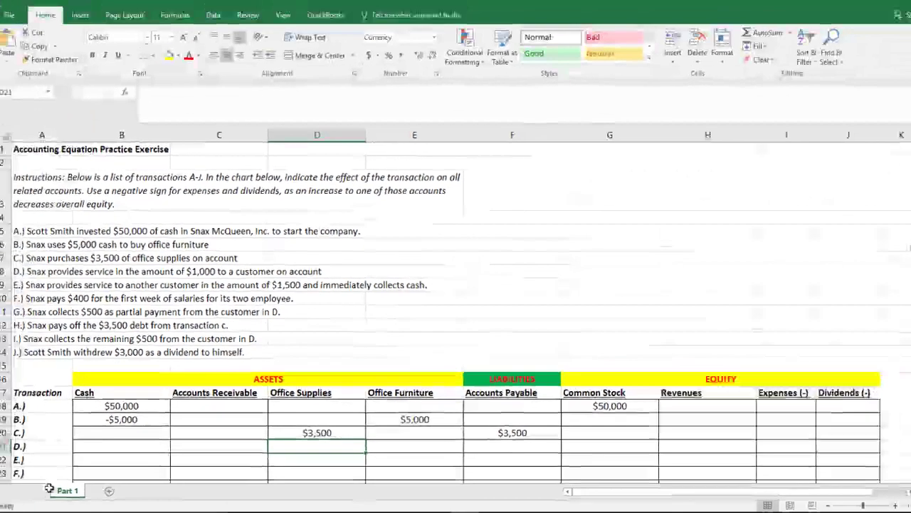
Check the asset, liability and equity totals, and enter 1000 under Accounts Receivable for transaction D
scroll(145, 451, down, 4)
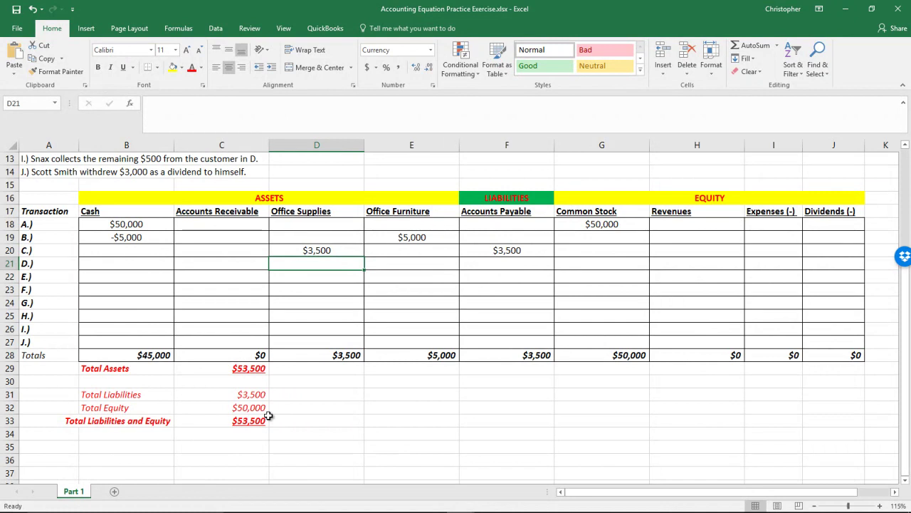
scroll(268, 416, up, 3)
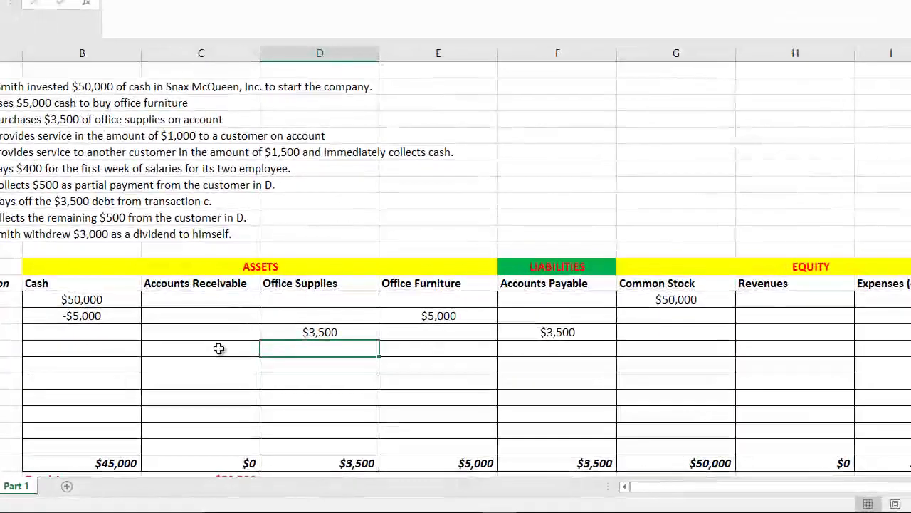
click(219, 348)
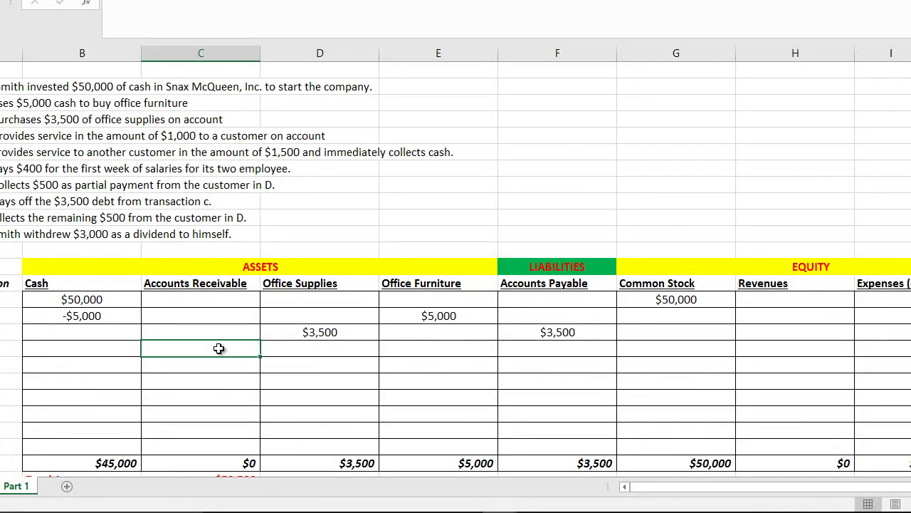
text(1000)
key(ctrl+Return)
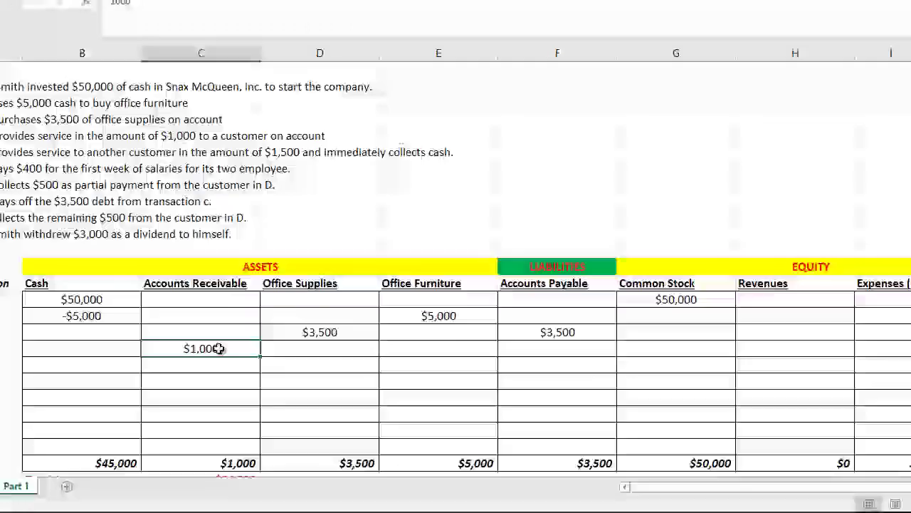
Enter 1000 under Revenues in the transaction D row
key(Tab)
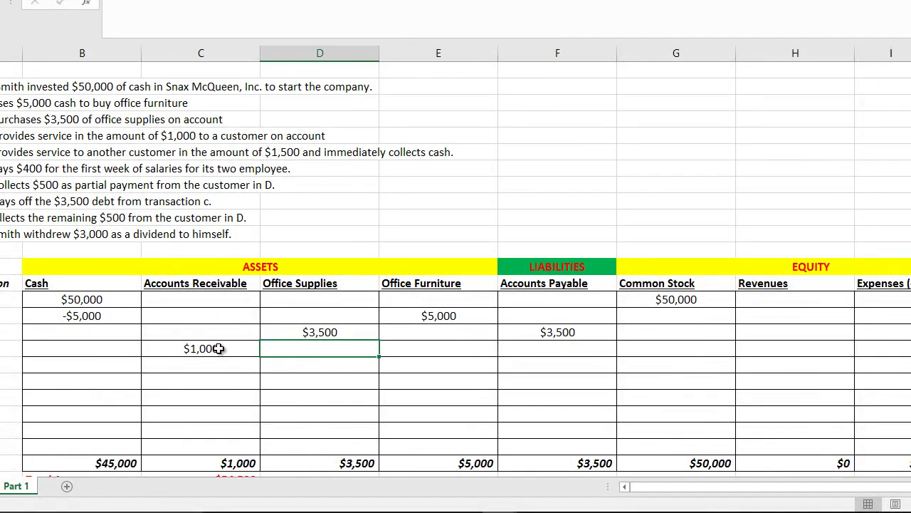
key(Tab)
key(Tab)
key(Tab)
key(Tab)
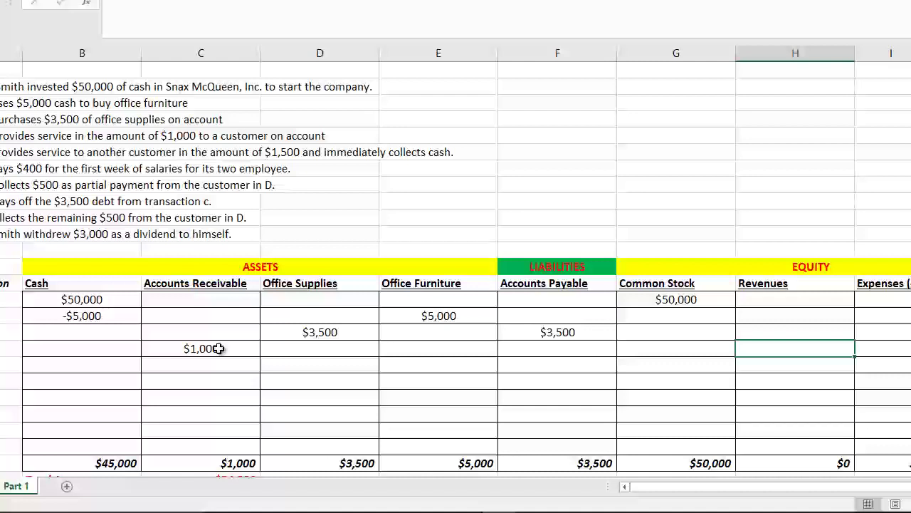
text(1000)
key(ctrl+Return)
Enter 1500 under Cash for transaction E, the service collected immediately in cash
key(Down)
key(Left)
key(Left)
key(Left)
key(Left)
key(Left)
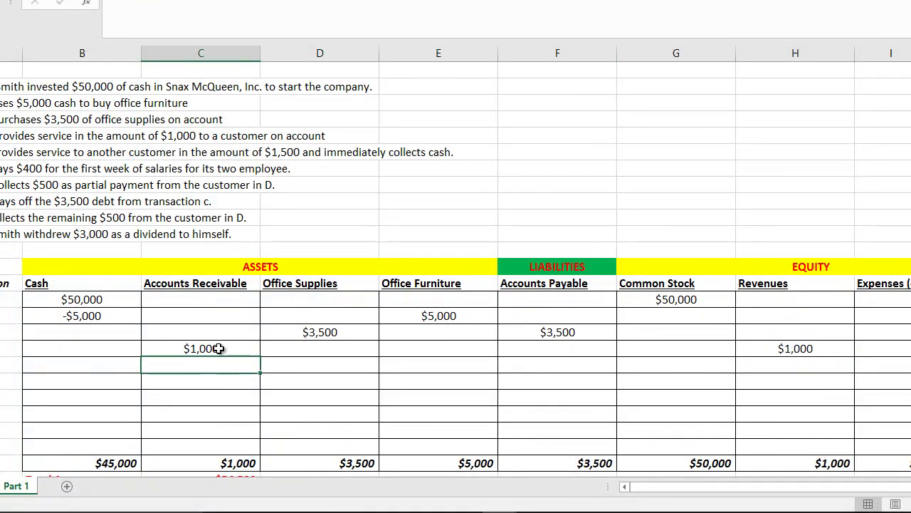
key(Left)
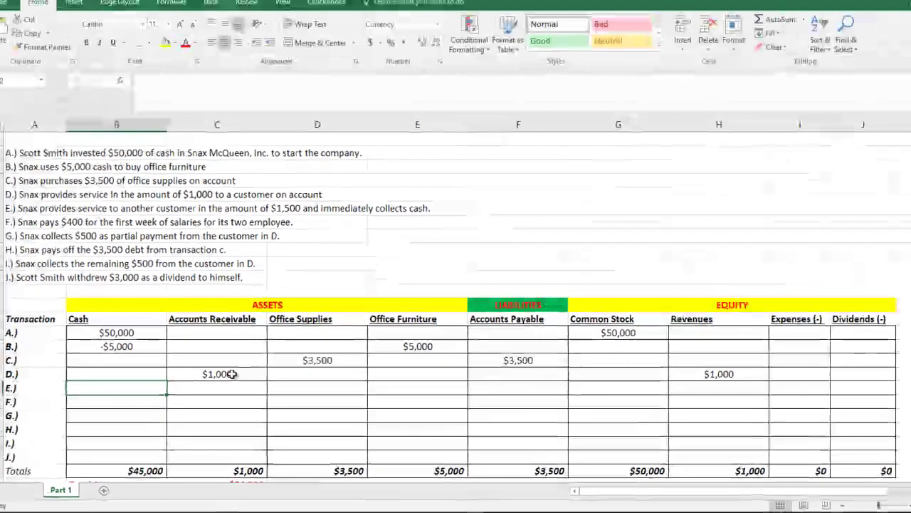
text(1500)
key(Return)
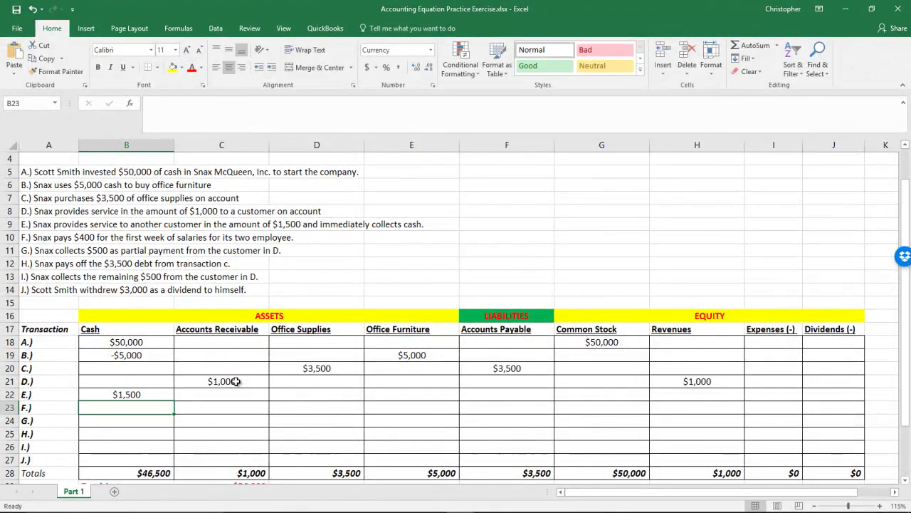
Enter 1500 under Revenues in the transaction E row
key(Up)
key(Right)
key(Right)
key(Right)
key(Right)
key(Right)
key(Right)
key(Right)
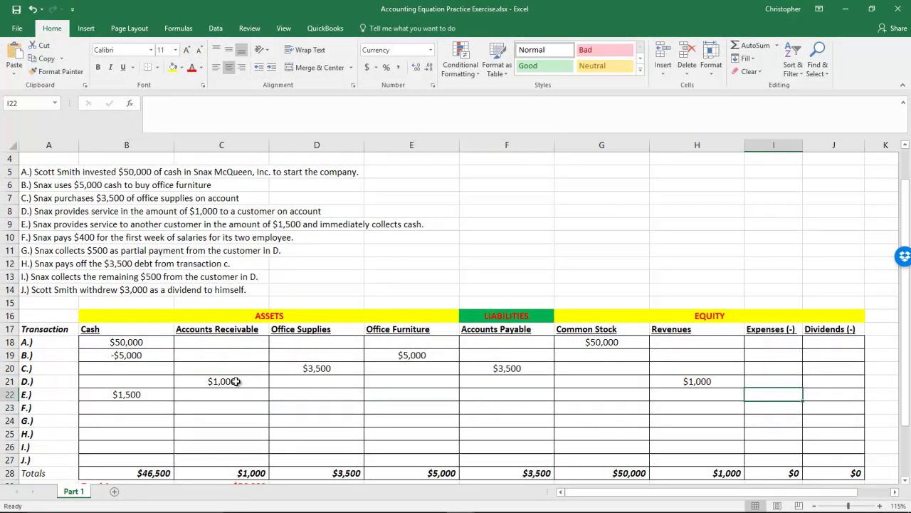
key(Left)
text(1)
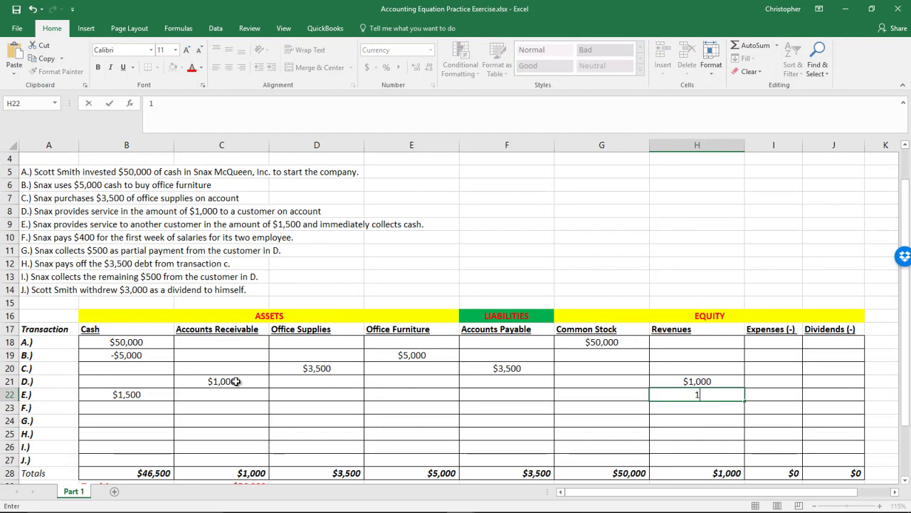
text(5000)
key(BackSpace)
key(Return)
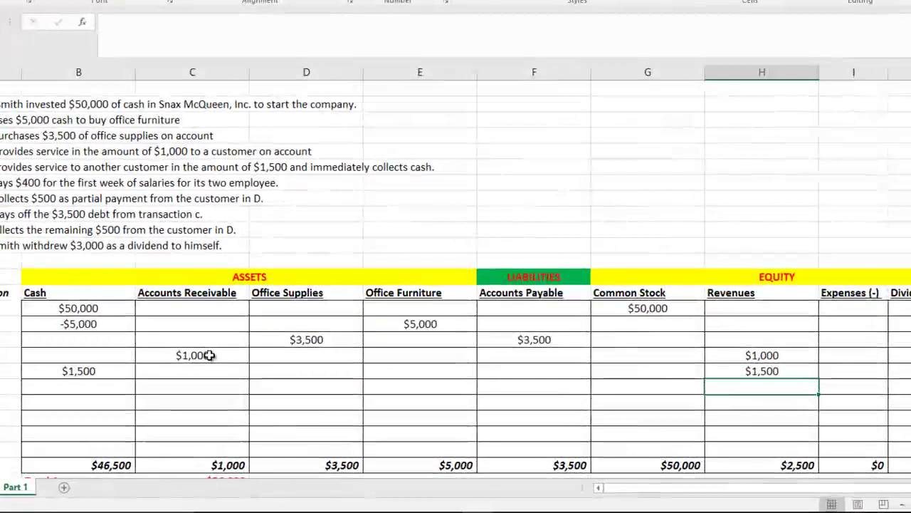
Enter -400 under Cash for transaction F, the first week's salaries paid
key(Left)
key(Left)
key(Left)
key(Left)
key(Left)
key(Left)
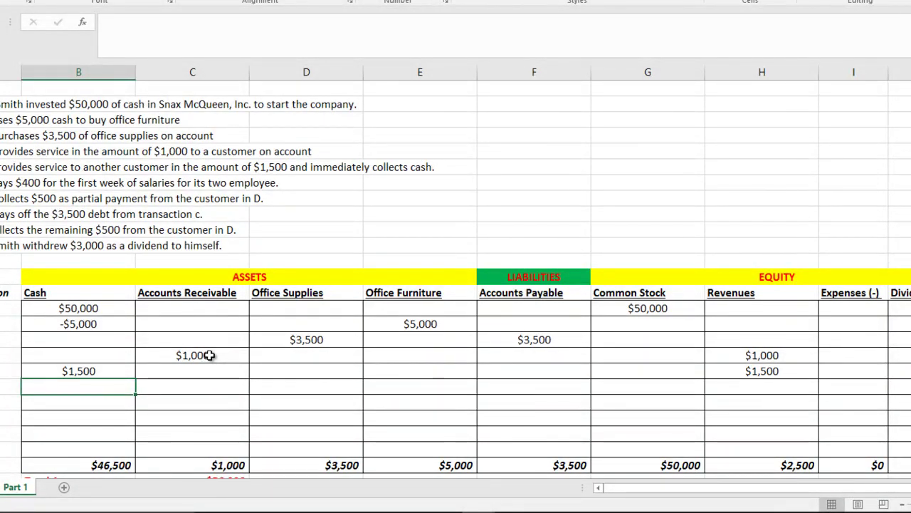
text(-400)
key(Return)
Enter 400 under Expenses in the transaction F row
key(Up)
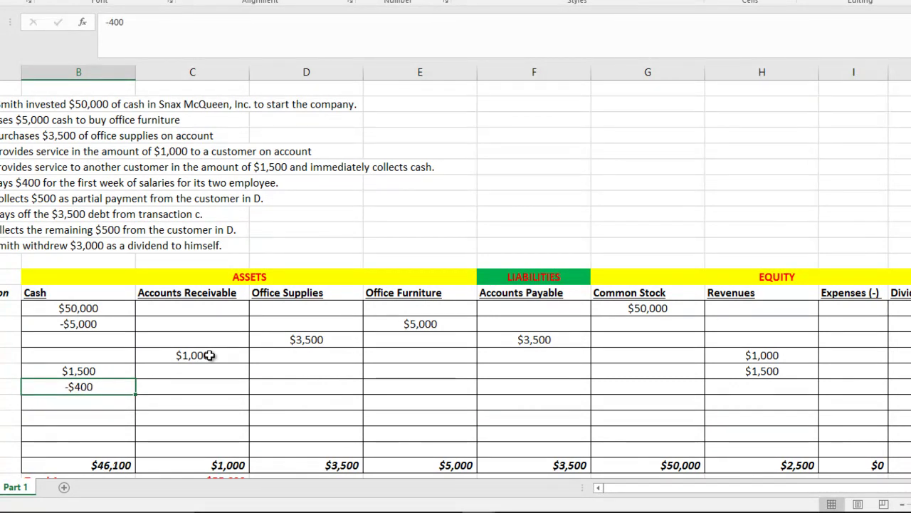
key(Right)
key(Right)
key(Right)
key(Right)
key(Right)
key(Right)
key(Right)
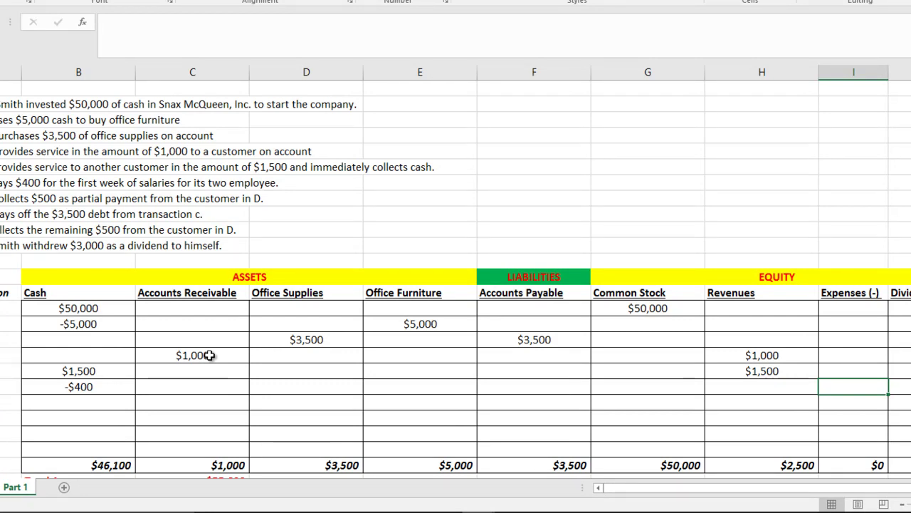
text(400)
key(Return)
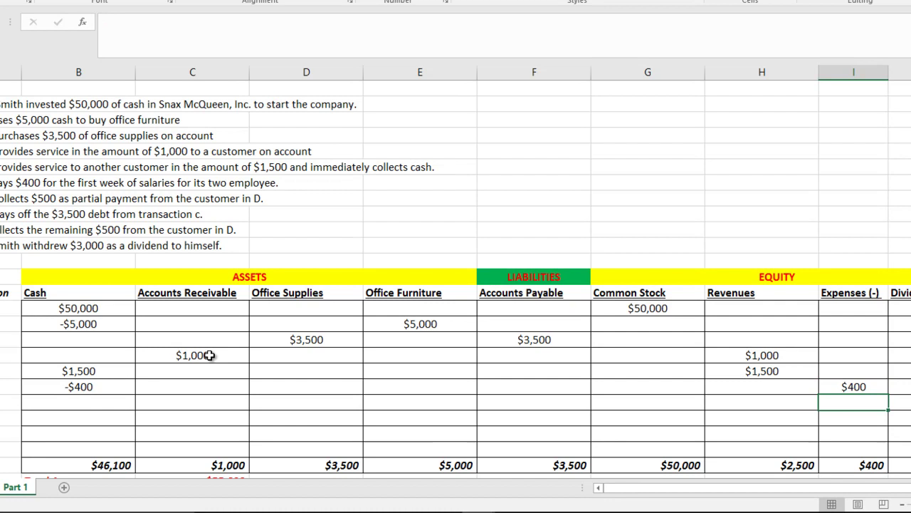
Compare total assets with total liabilities and equity, and change the transaction F amount under Expenses to -400
scroll(209, 355, down, 4)
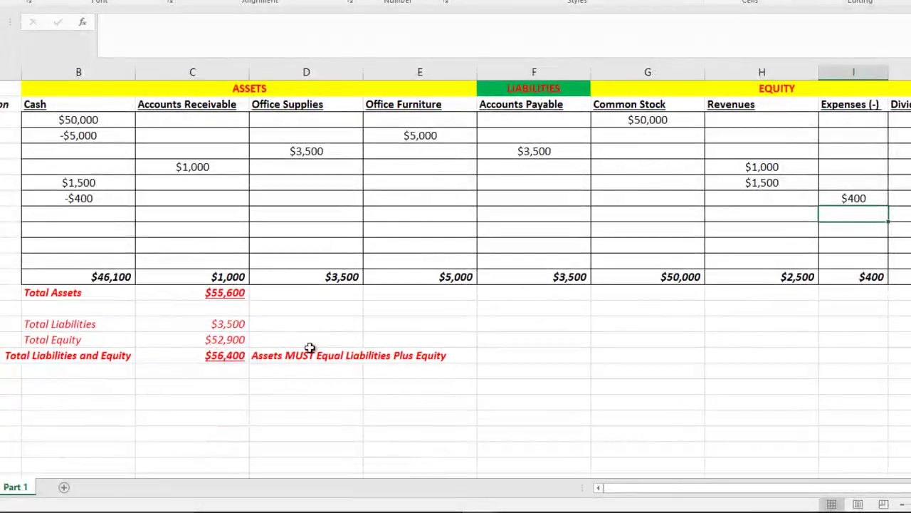
scroll(582, 326, up, 1)
scroll(582, 326, up, 3)
click(852, 292)
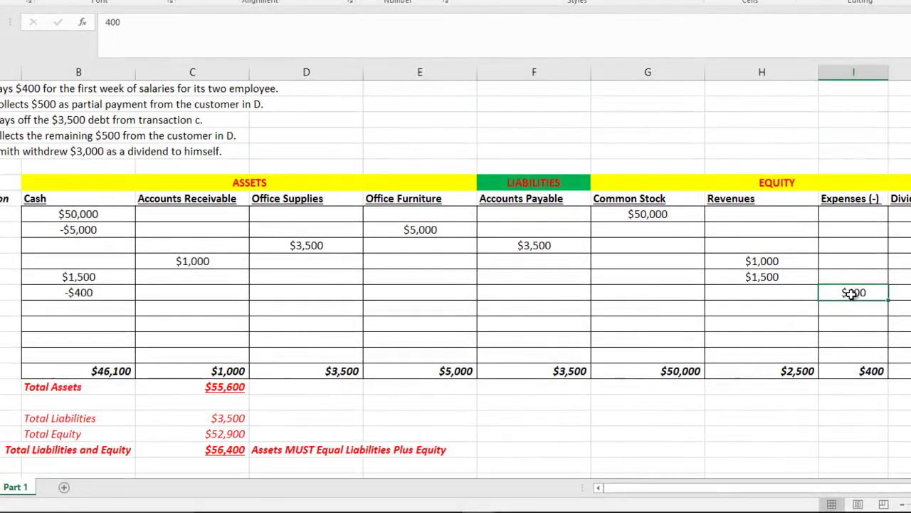
text(-$400)
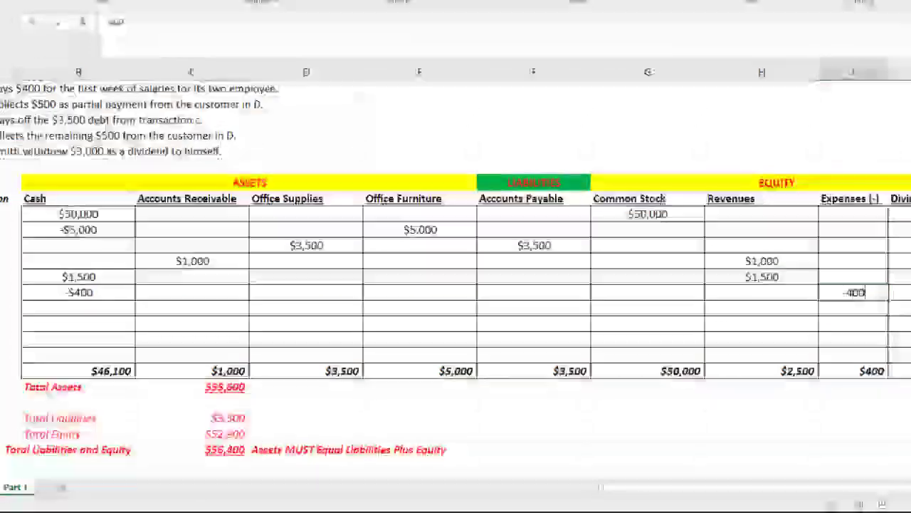
key(Return)
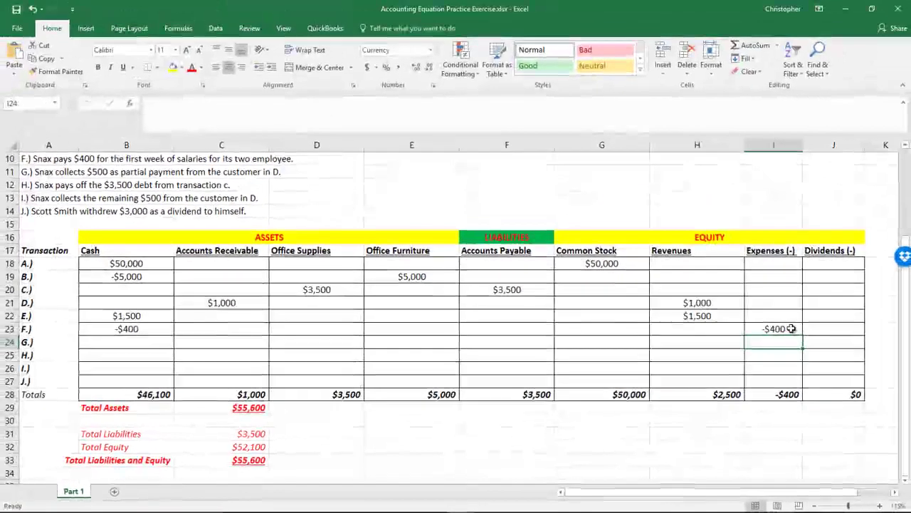
Review the negative-sign instructions, and enter 500 under Cash for transaction G, the partial payment collected from the customer in D
scroll(791, 326, up, 3)
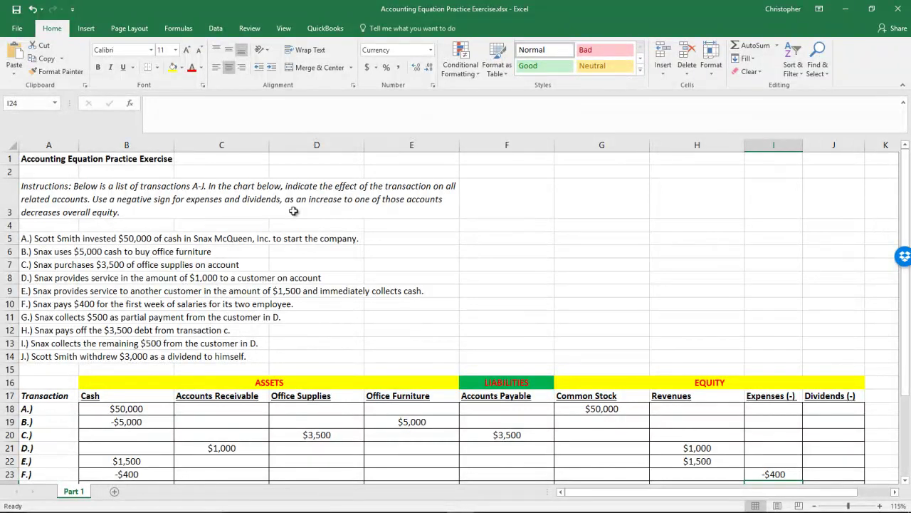
scroll(293, 210, down, 2)
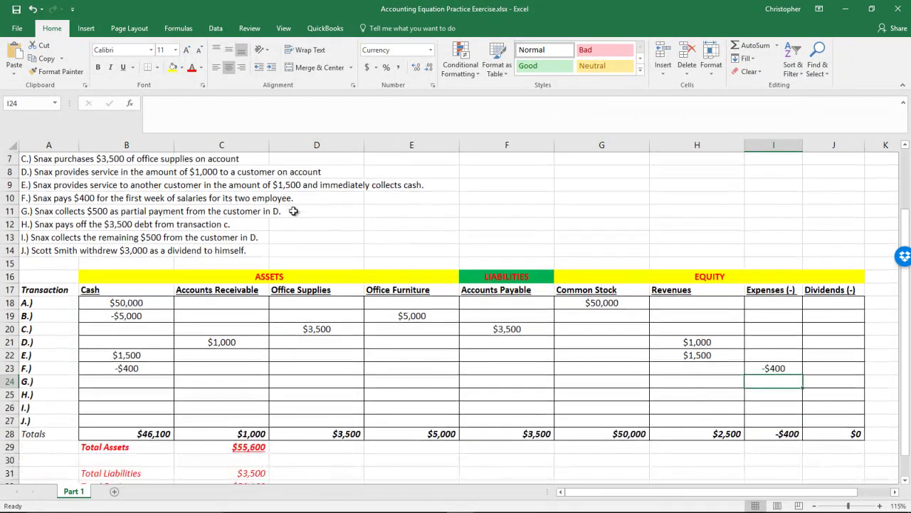
click(128, 381)
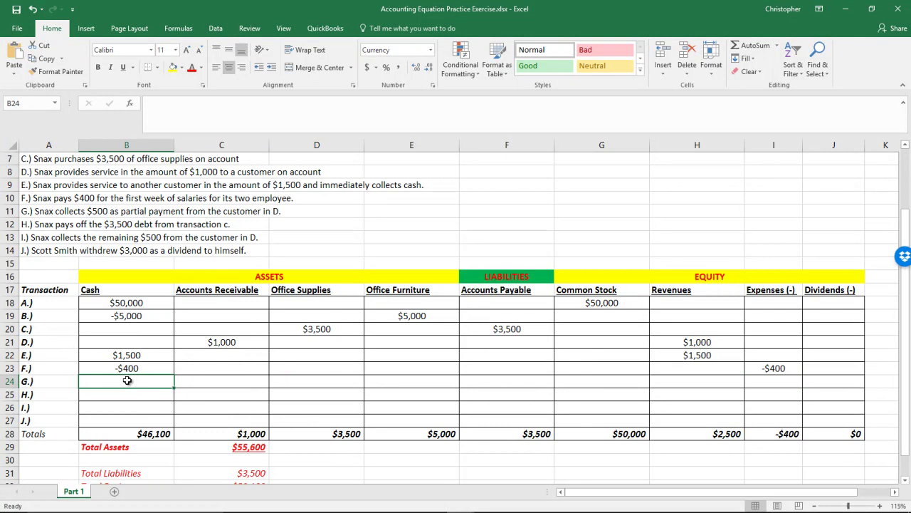
text(500)
key(Return)
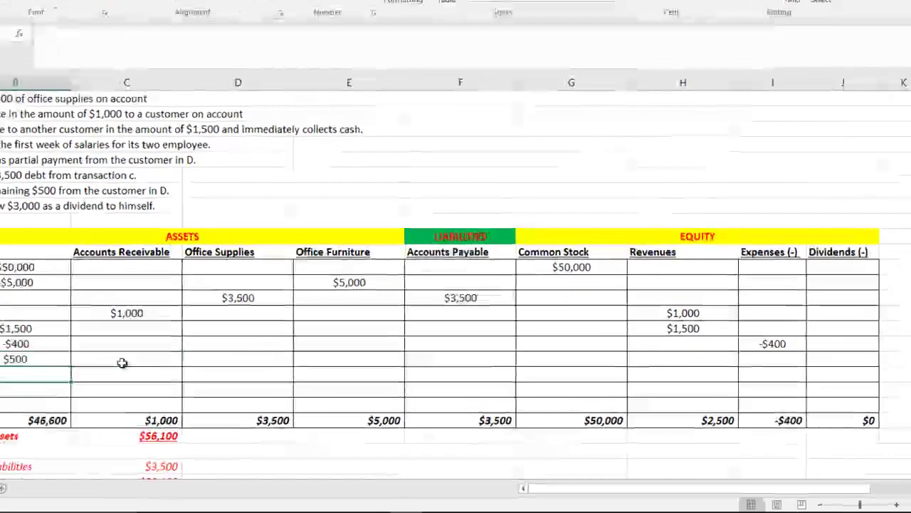
Enter -500 under Accounts Receivable in the transaction G row
click(218, 396)
text(-500)
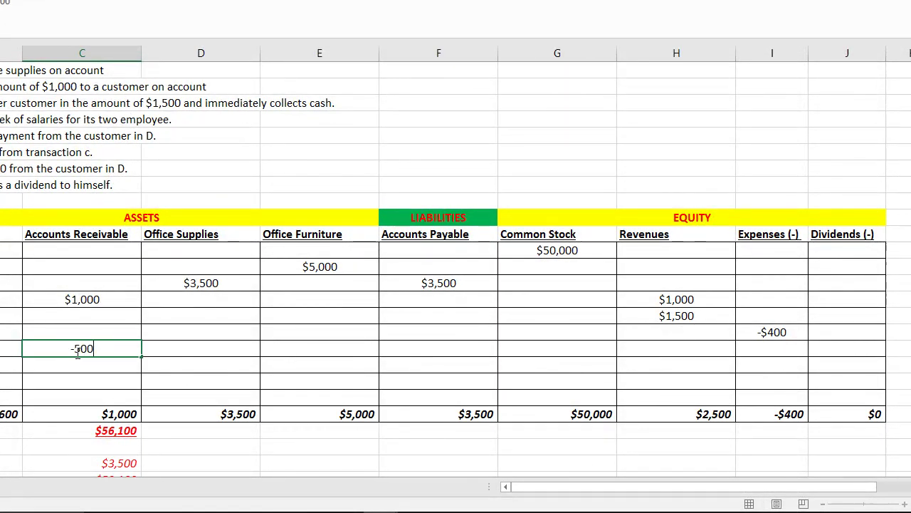
key(Return)
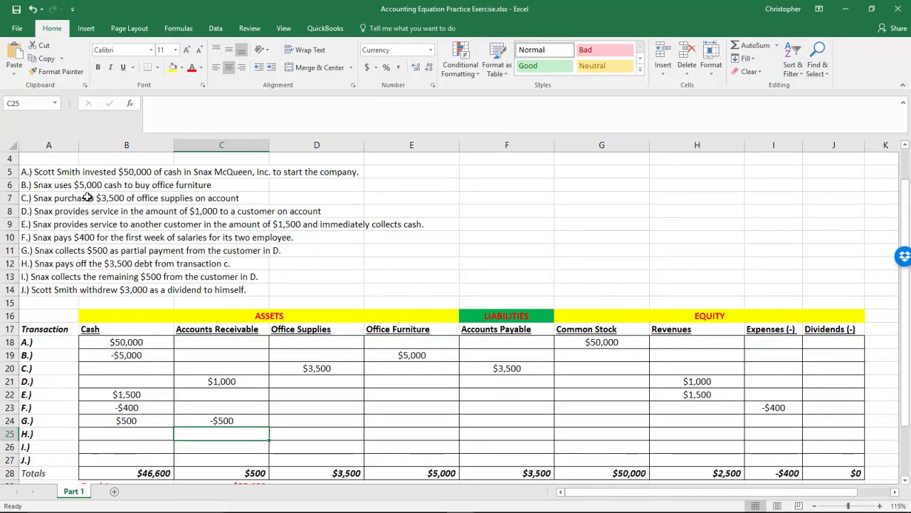
Find the transaction C debt under Accounts Payable, and enter -3500 under Cash for transaction H, its payoff
click(520, 369)
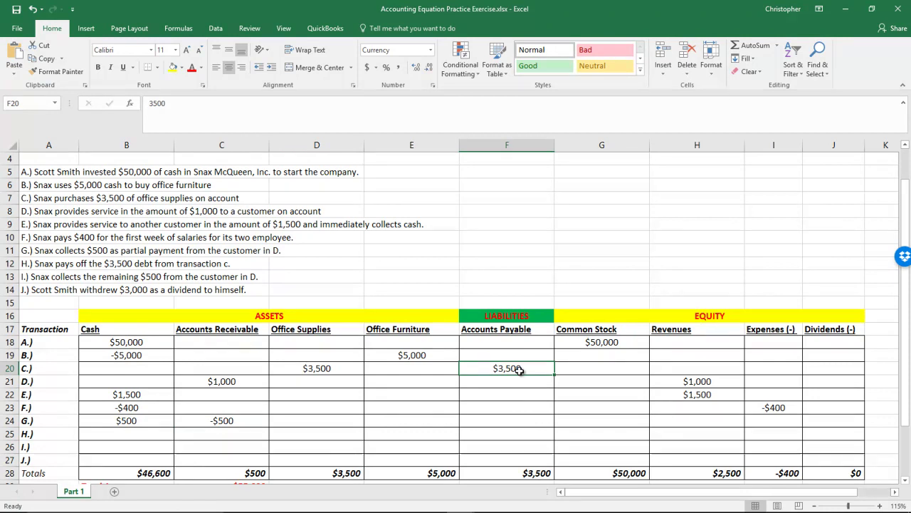
click(116, 433)
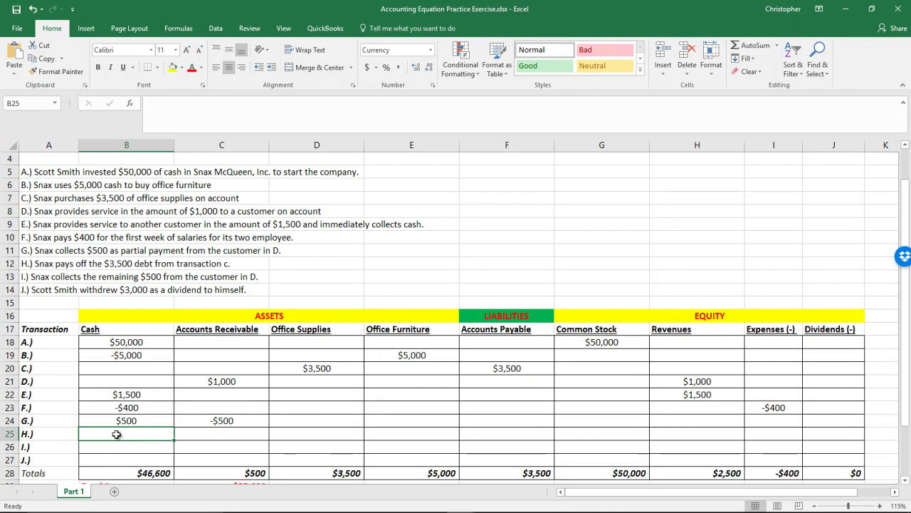
text(-$3,50)
text(00)
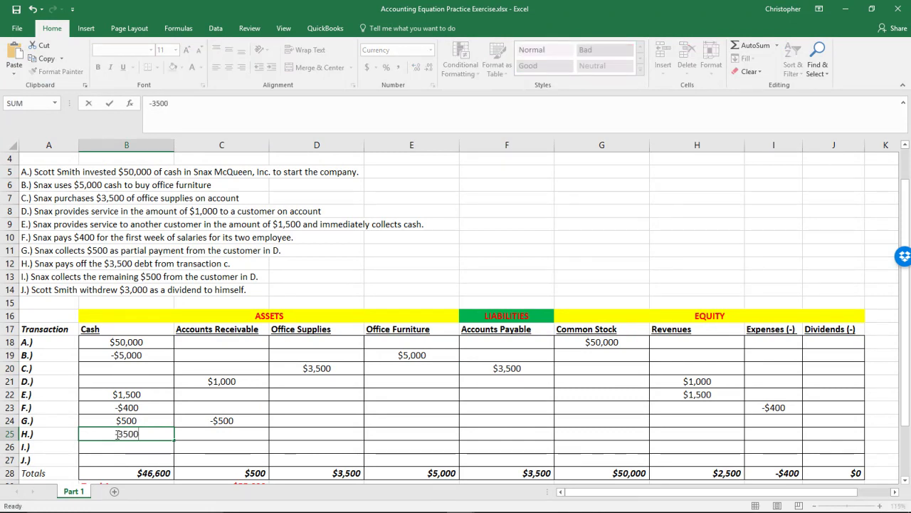
key(ctrl+Return)
Enter -3500 under Accounts Payable in the transaction H row
key(Right)
key(Right)
key(Right)
key(Right)
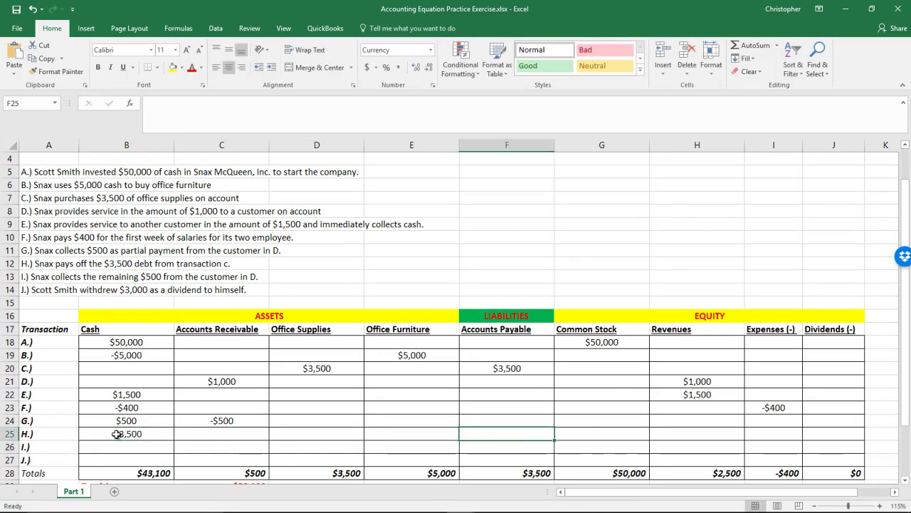
text(-3500)
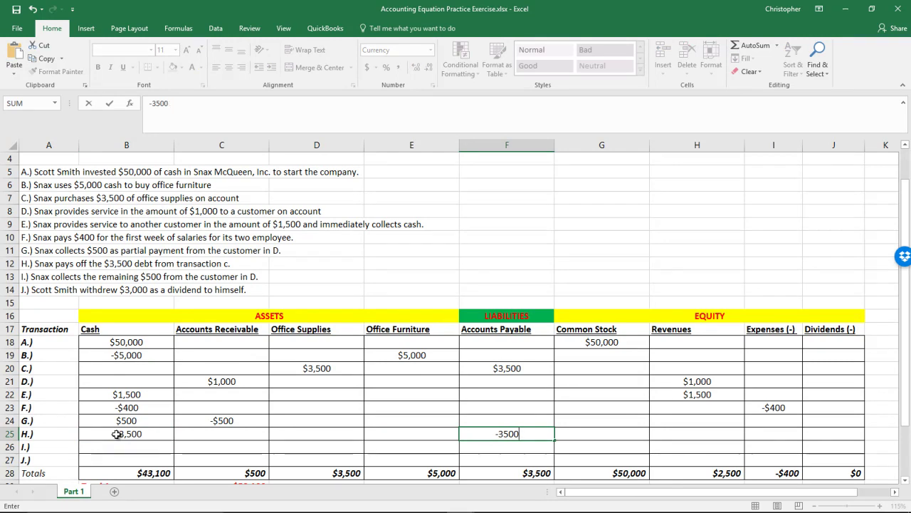
key(Return)
Enter 500 under Cash for transaction I, the remaining amount collected from the customer in D
scroll(157, 454, down, 1)
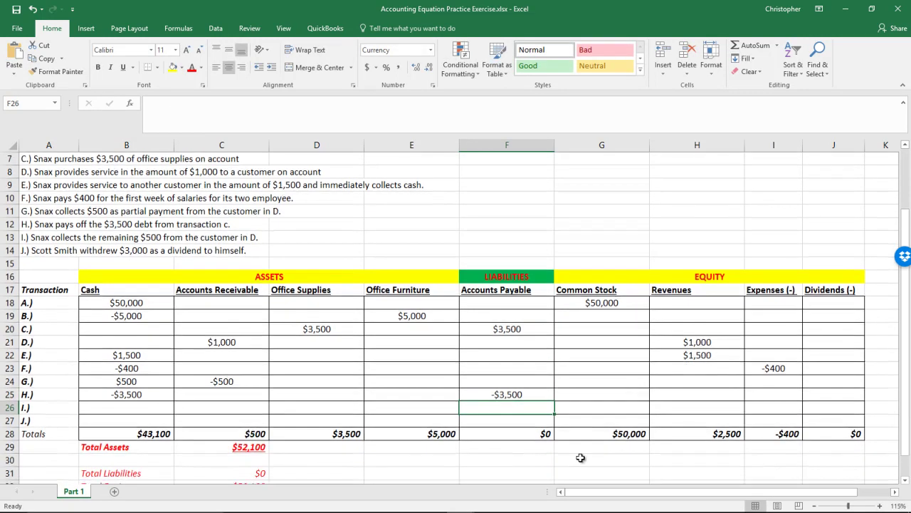
scroll(497, 434, up, 1)
scroll(497, 433, up, 1)
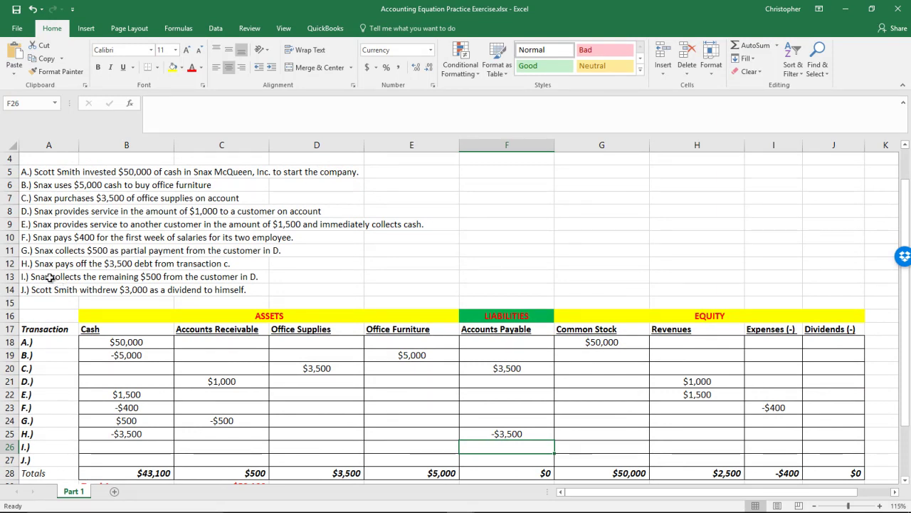
scroll(48, 277, down, 1)
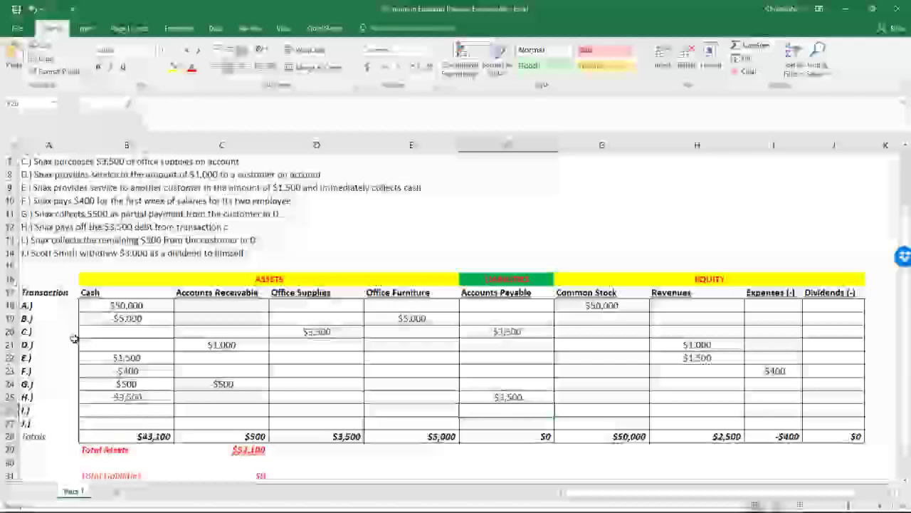
click(117, 406)
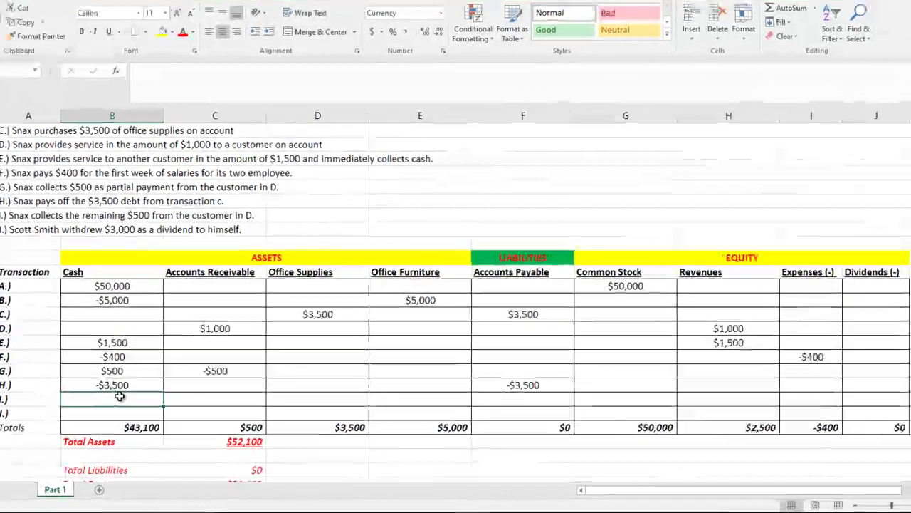
text(500)
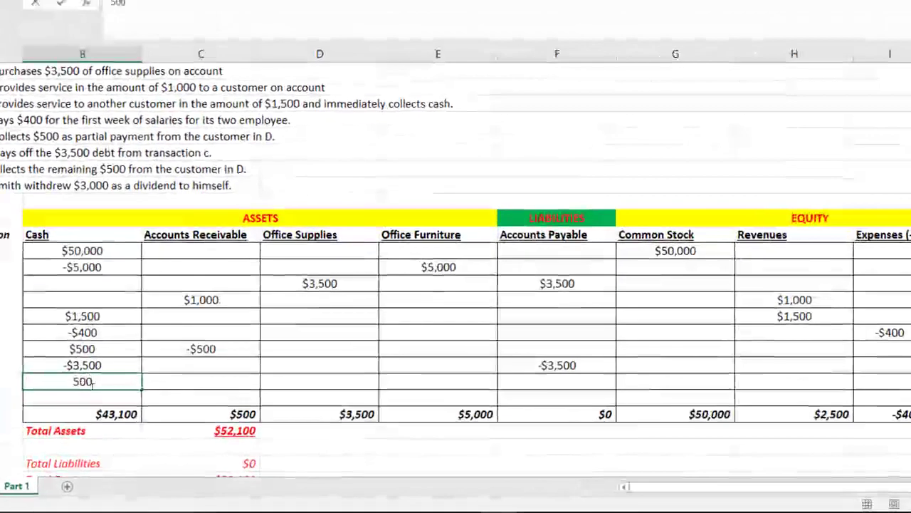
key(Return)
Enter -500 under Accounts Receivable in the transaction I row and check the account totals
key(Up)
key(Right)
key(Right)
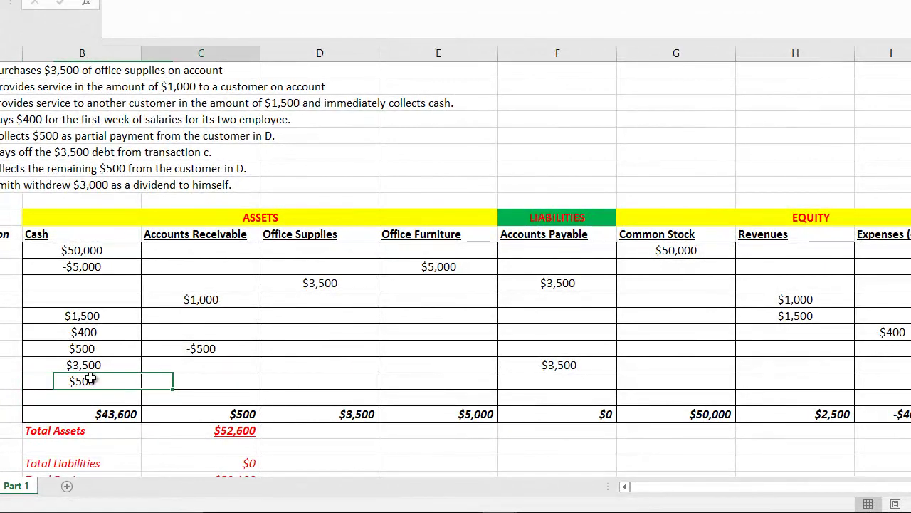
key(Left)
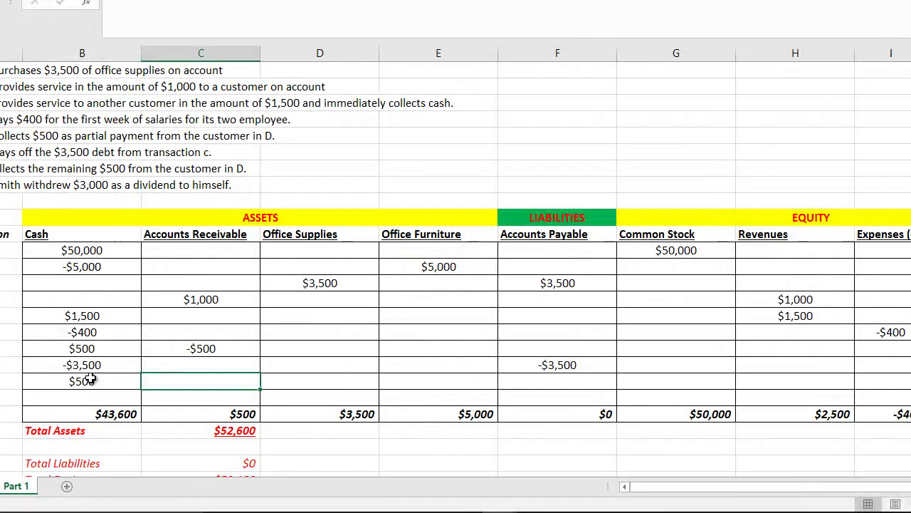
text(-500)
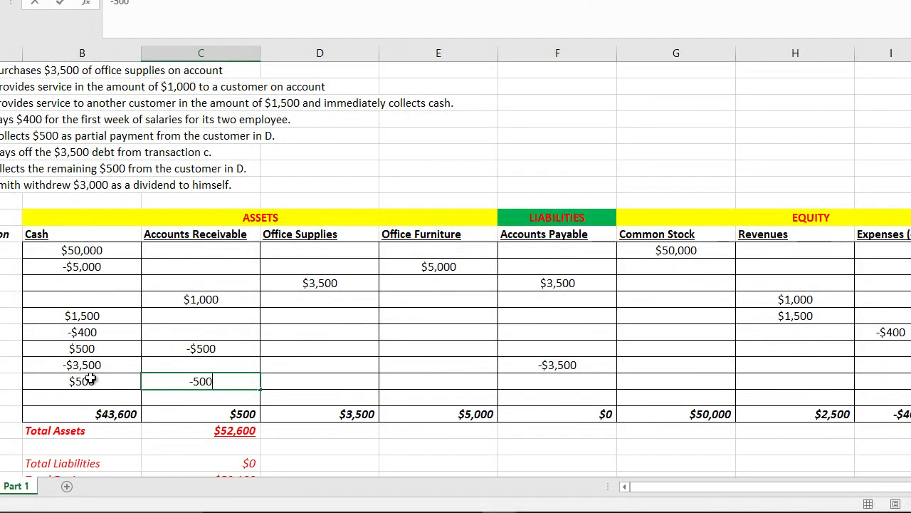
key(Return)
key(Down)
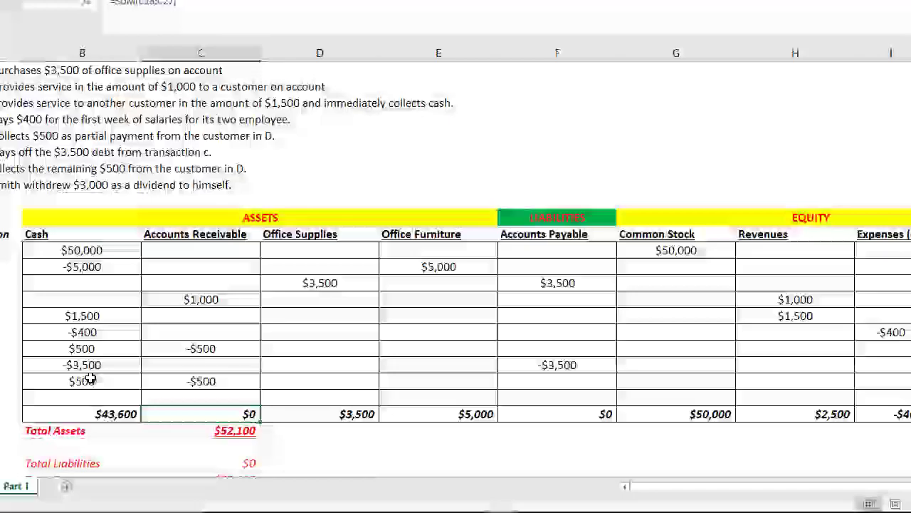
scroll(92, 378, down, 1)
scroll(91, 380, up, 1)
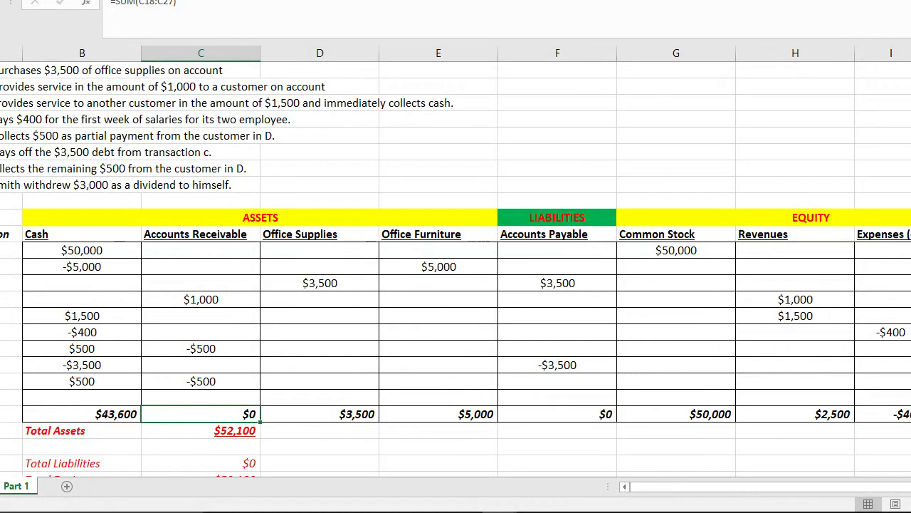
Enter -3000 under Cash for transaction J, the owner's dividend withdrawal
click(89, 401)
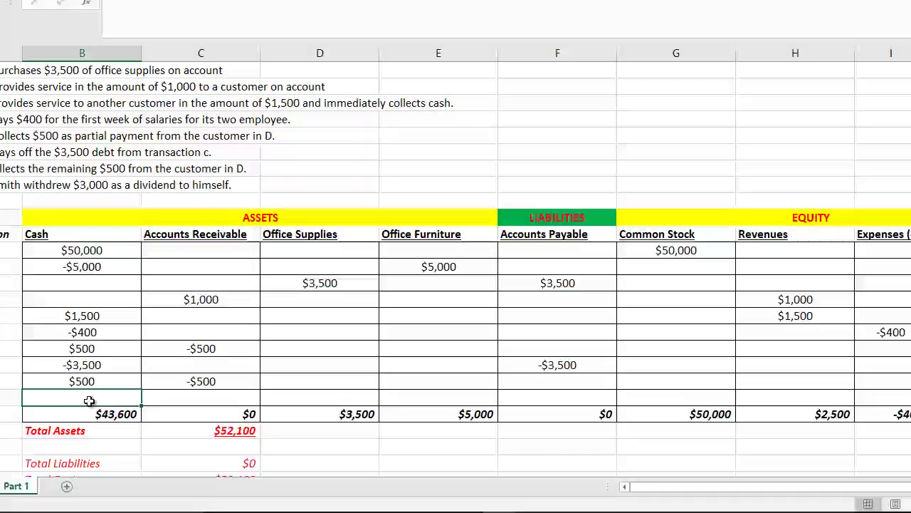
text(-3000)
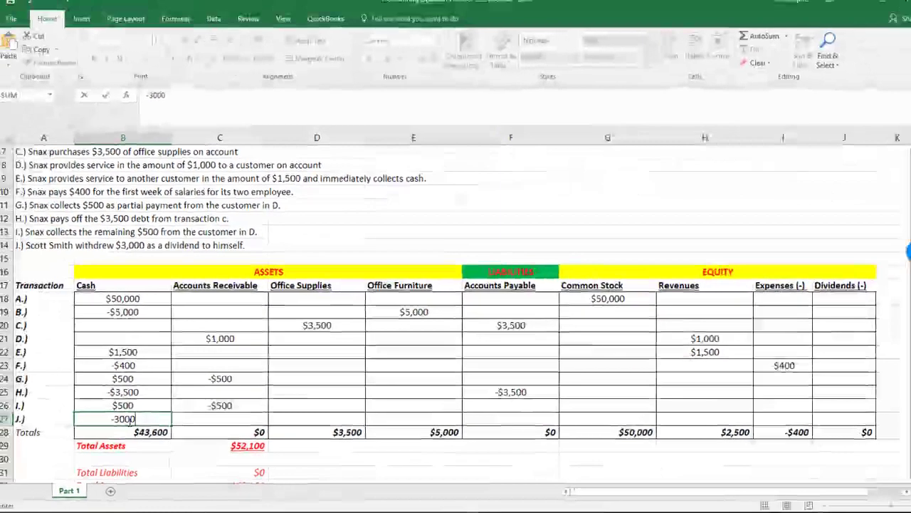
key(Tab)
Enter -3000 under Dividends in the transaction J row
key(Tab)
key(Tab)
key(Tab)
key(Tab)
key(Tab)
key(Tab)
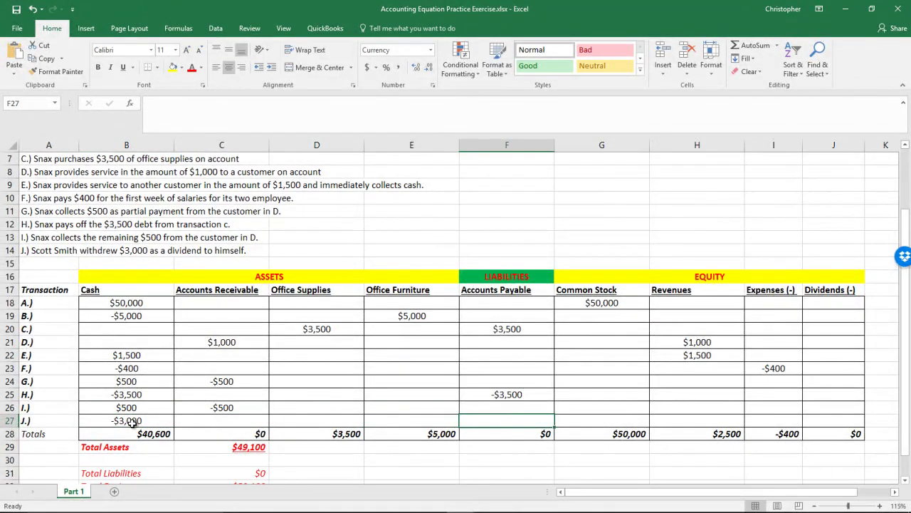
key(Tab)
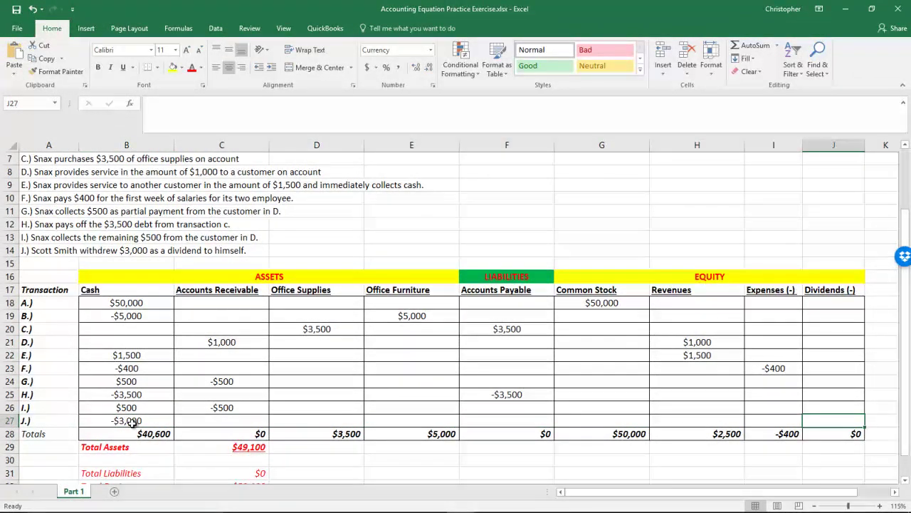
text(-3000)
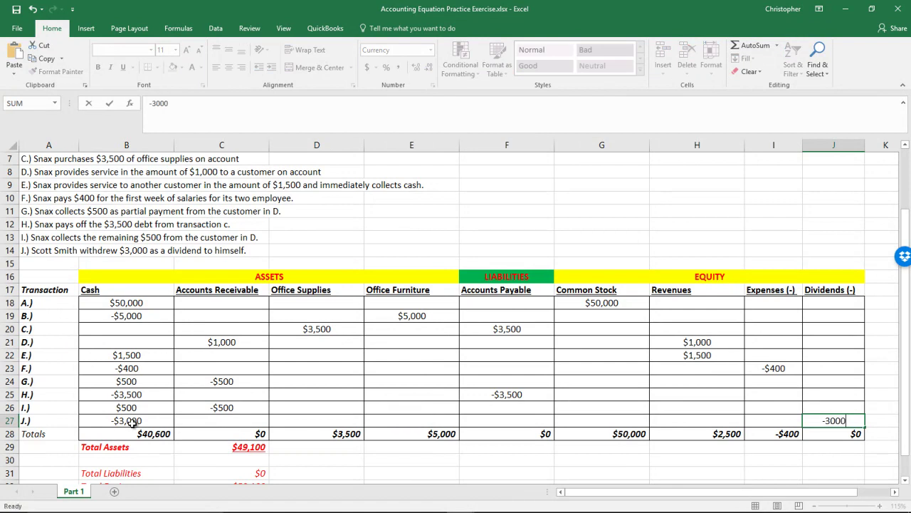
key(Return)
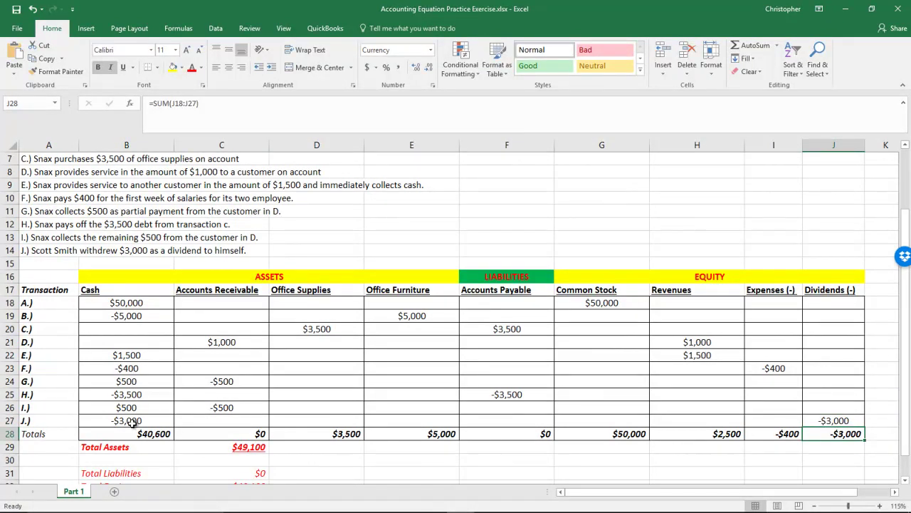
Review the Totals row for the asset accounts, from Cash through Accounts Receivable and Office Supplies to Office Furniture
scroll(136, 417, down, 4)
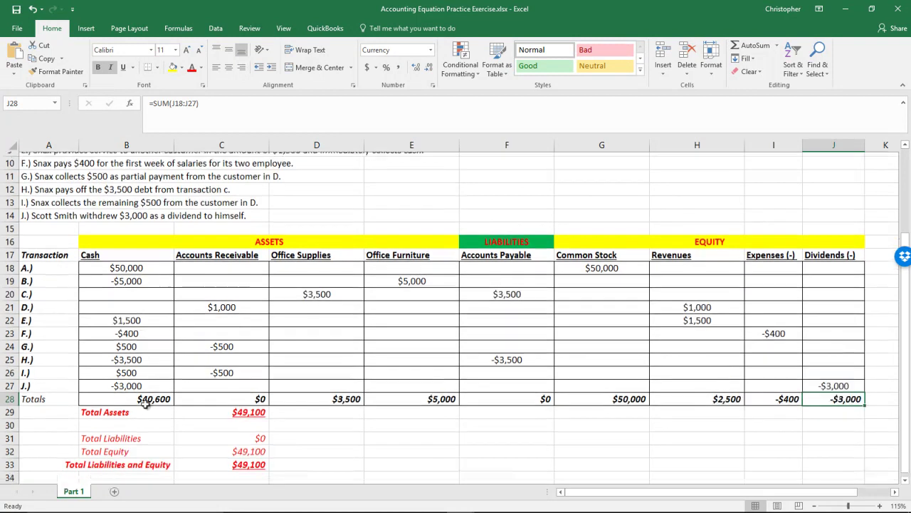
scroll(240, 287, up, 1)
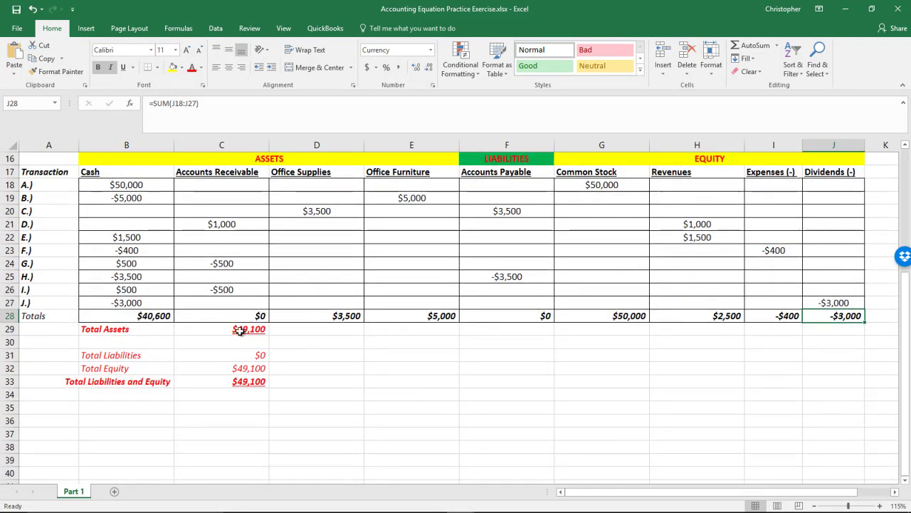
click(146, 315)
click(255, 315)
click(303, 316)
click(419, 318)
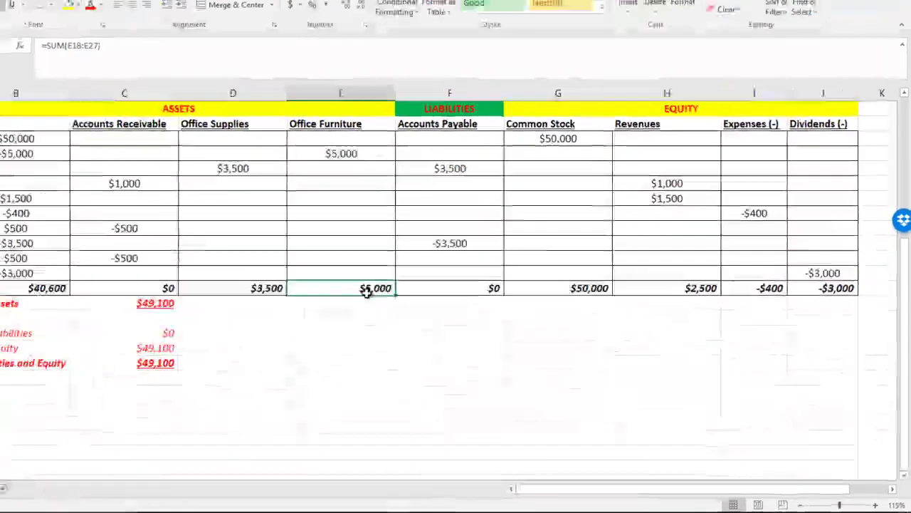
Review the Totals row for Accounts Payable and the equity accounts, comparing total assets with total liabilities and equity
click(489, 319)
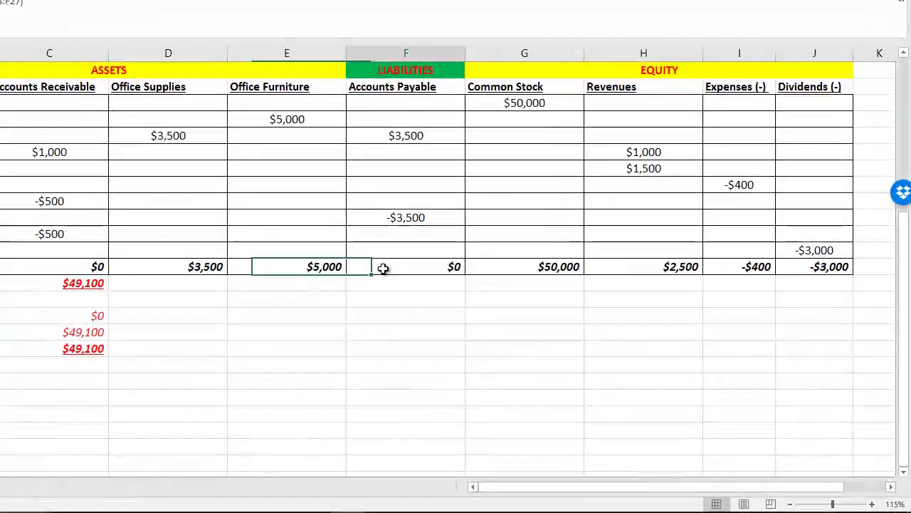
click(571, 265)
click(687, 267)
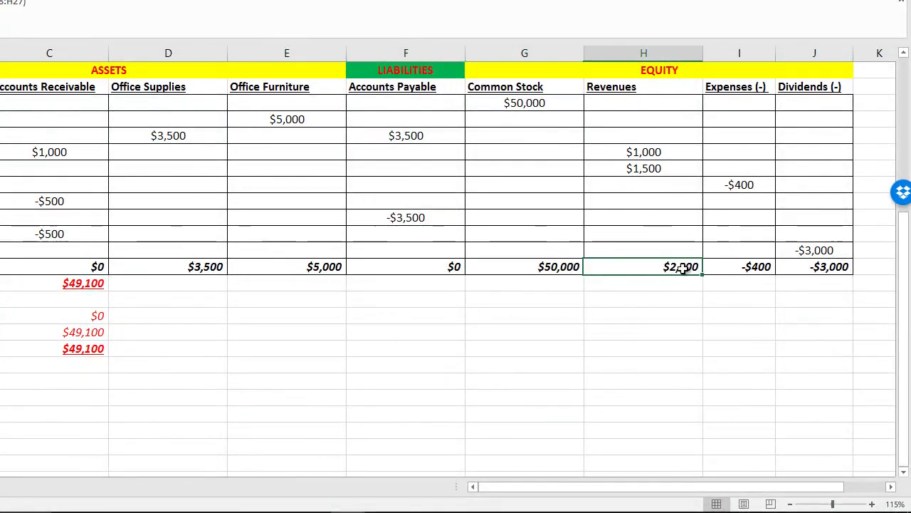
click(749, 263)
click(833, 268)
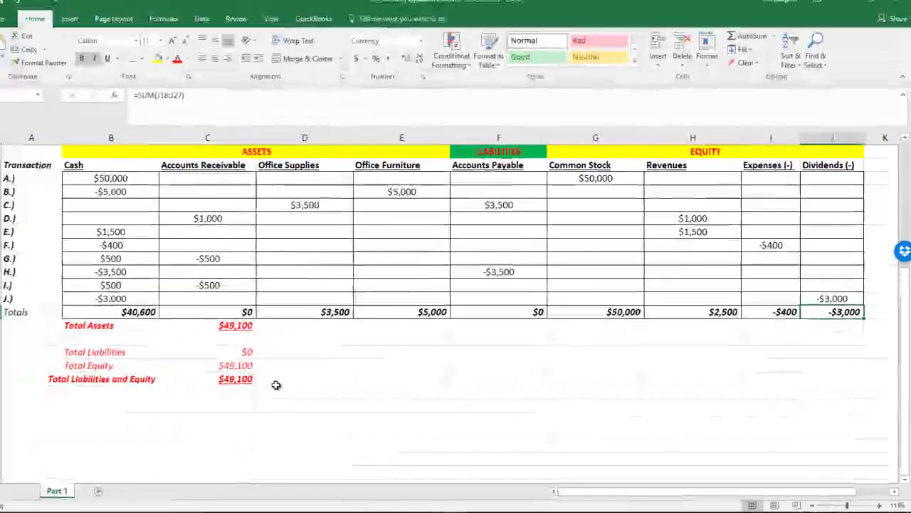
scroll(139, 356, up, 5)
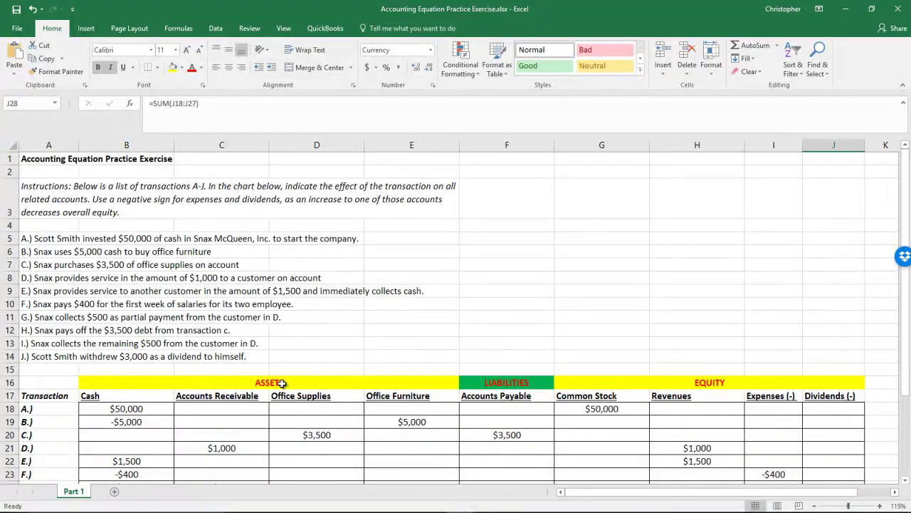